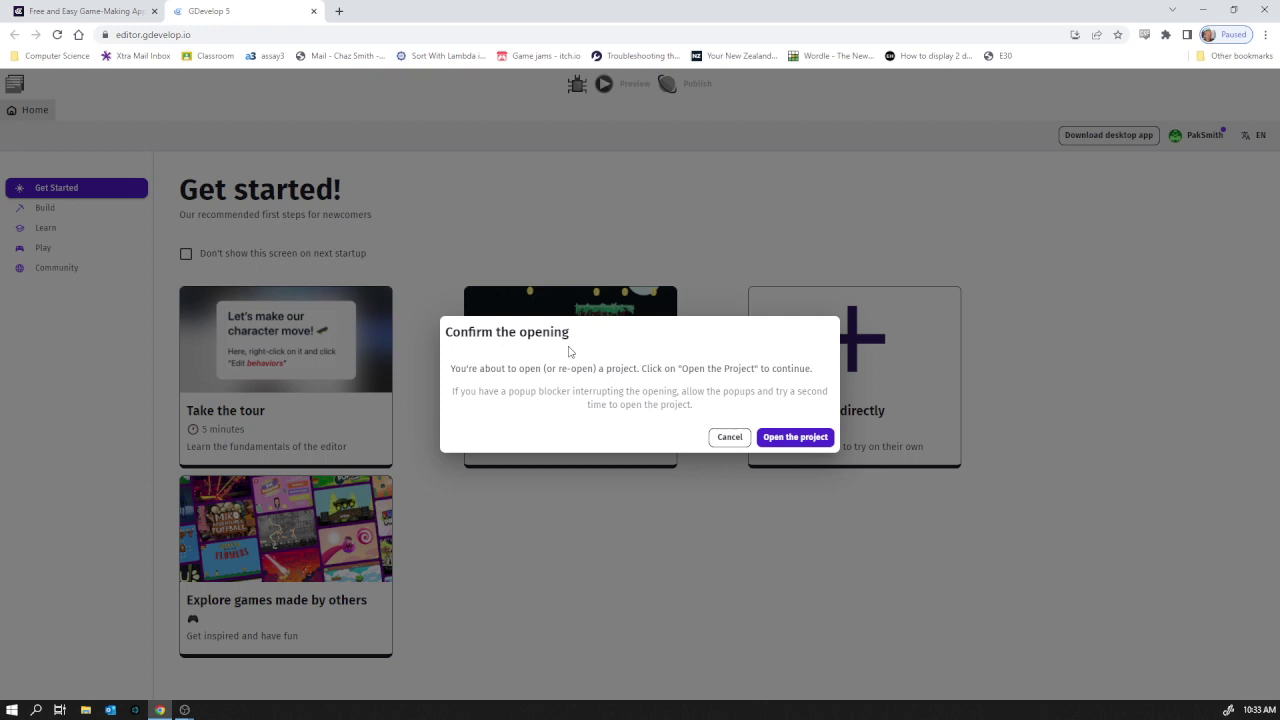
# Step: Cancel the project-opening prompt, scroll through the Learn tutorials, and return to Get started
pyautogui.click(729, 437)
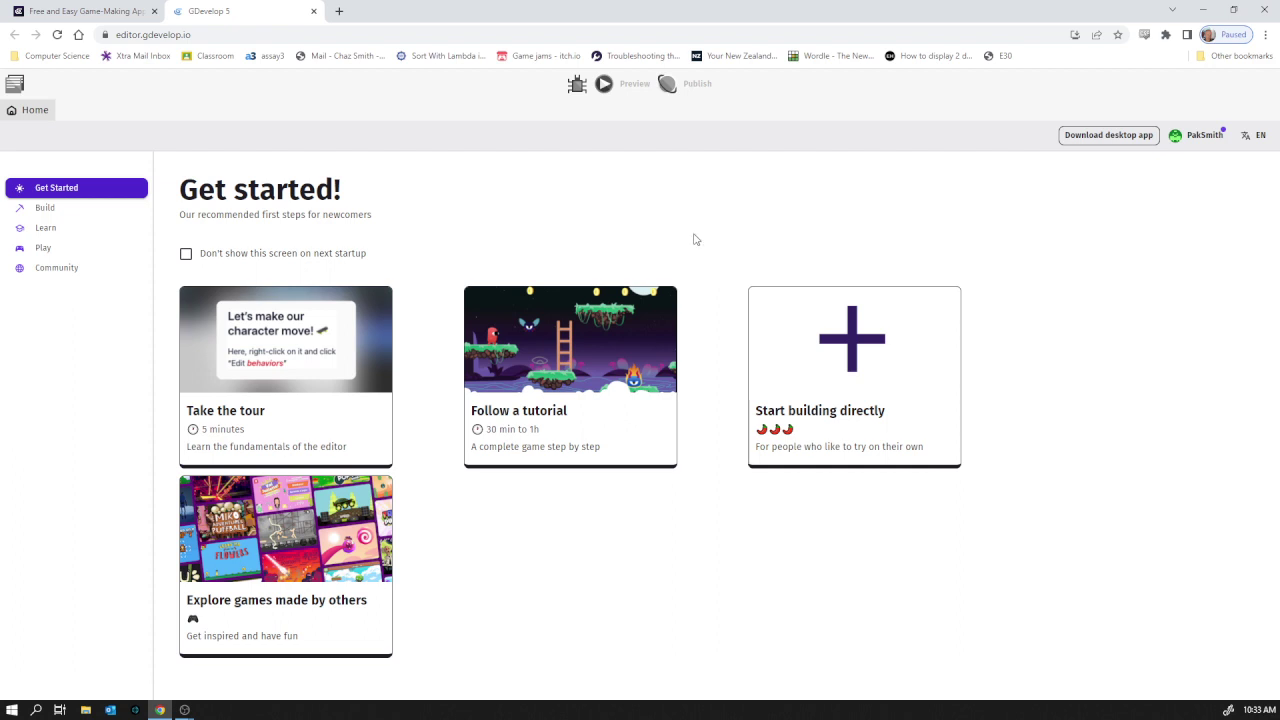
pyautogui.click(46, 230)
pyautogui.scroll(-1, 516, 366)
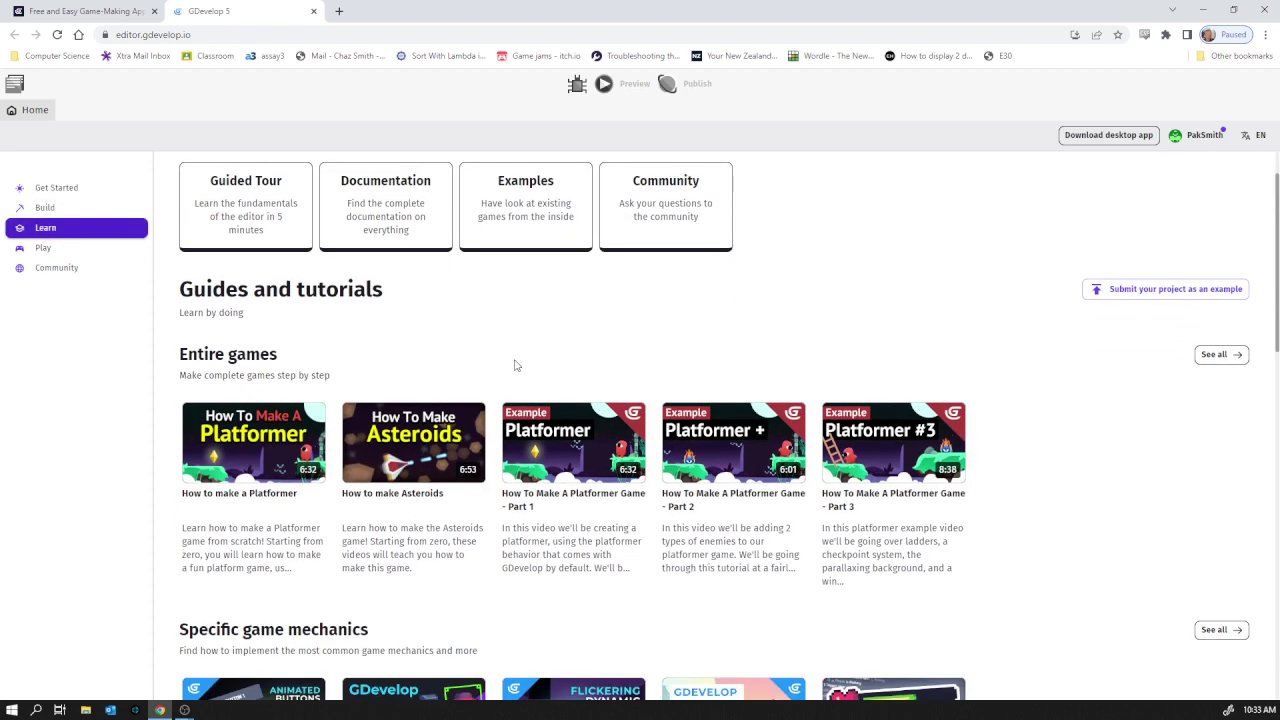
pyautogui.scroll(-2, 516, 366)
pyautogui.scroll(-5, 516, 366)
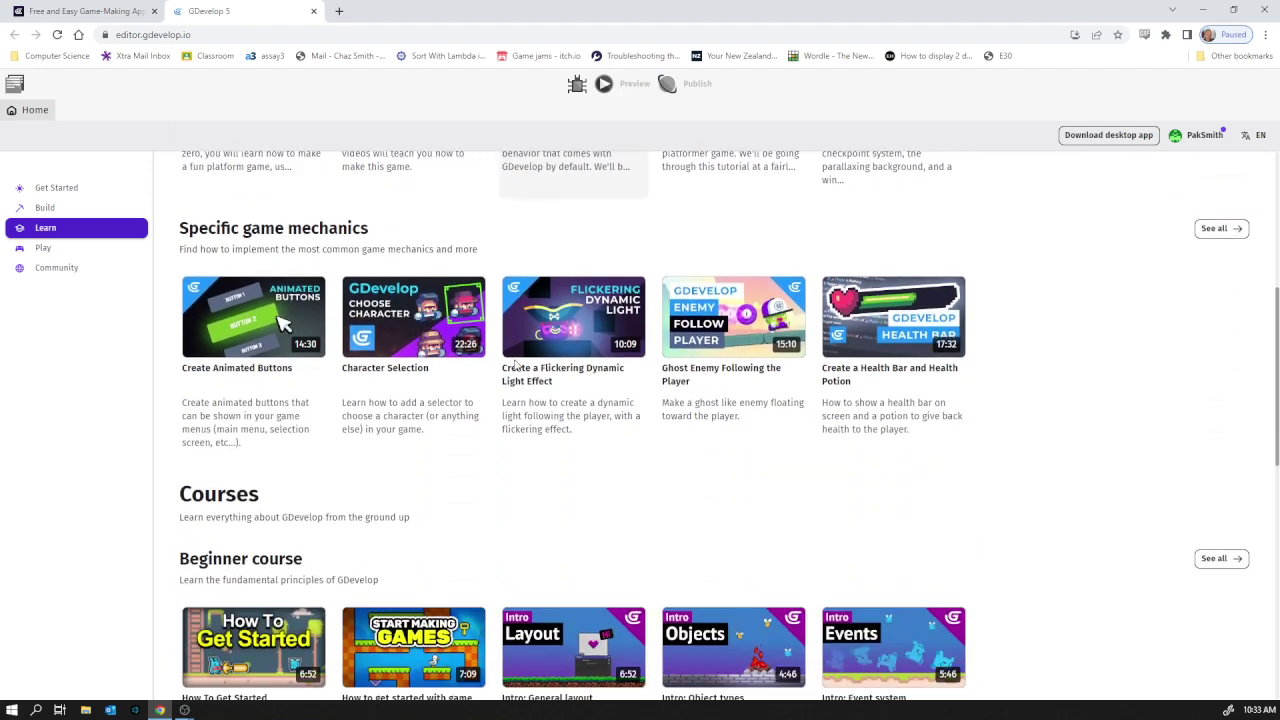
pyautogui.scroll(-1, 516, 366)
pyautogui.scroll(-4, 1010, 453)
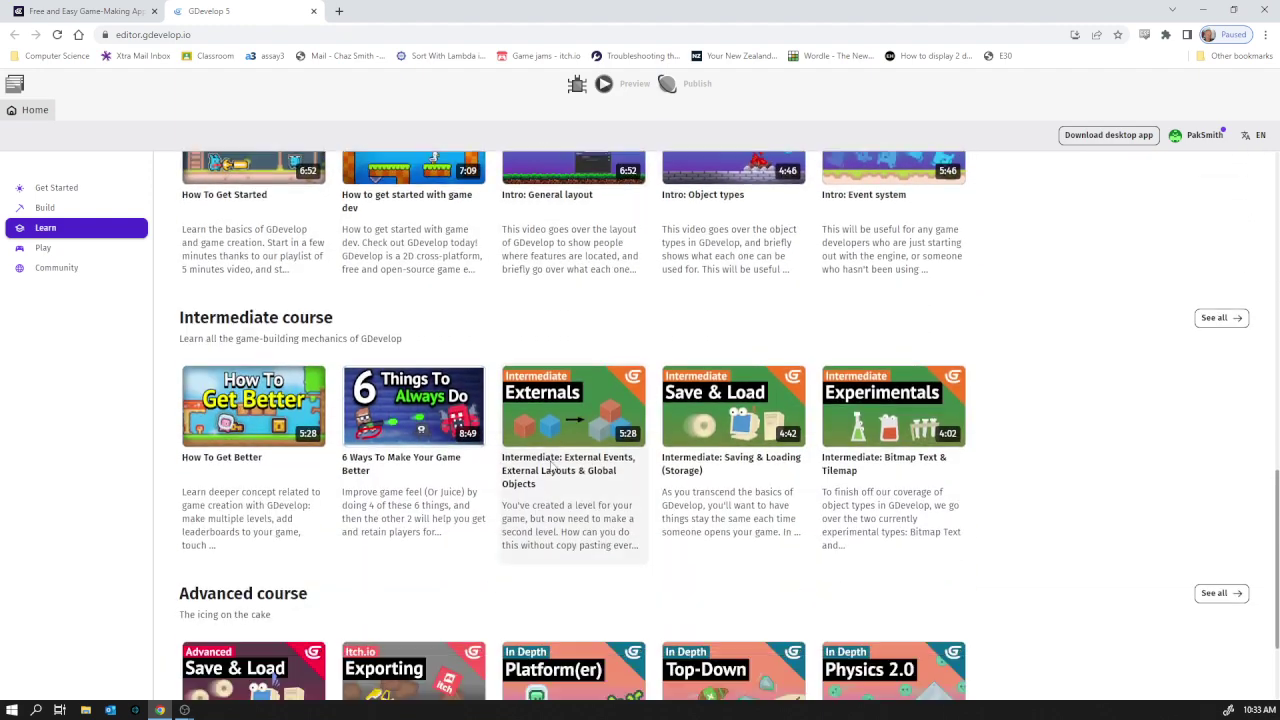
pyautogui.scroll(-2, 757, 491)
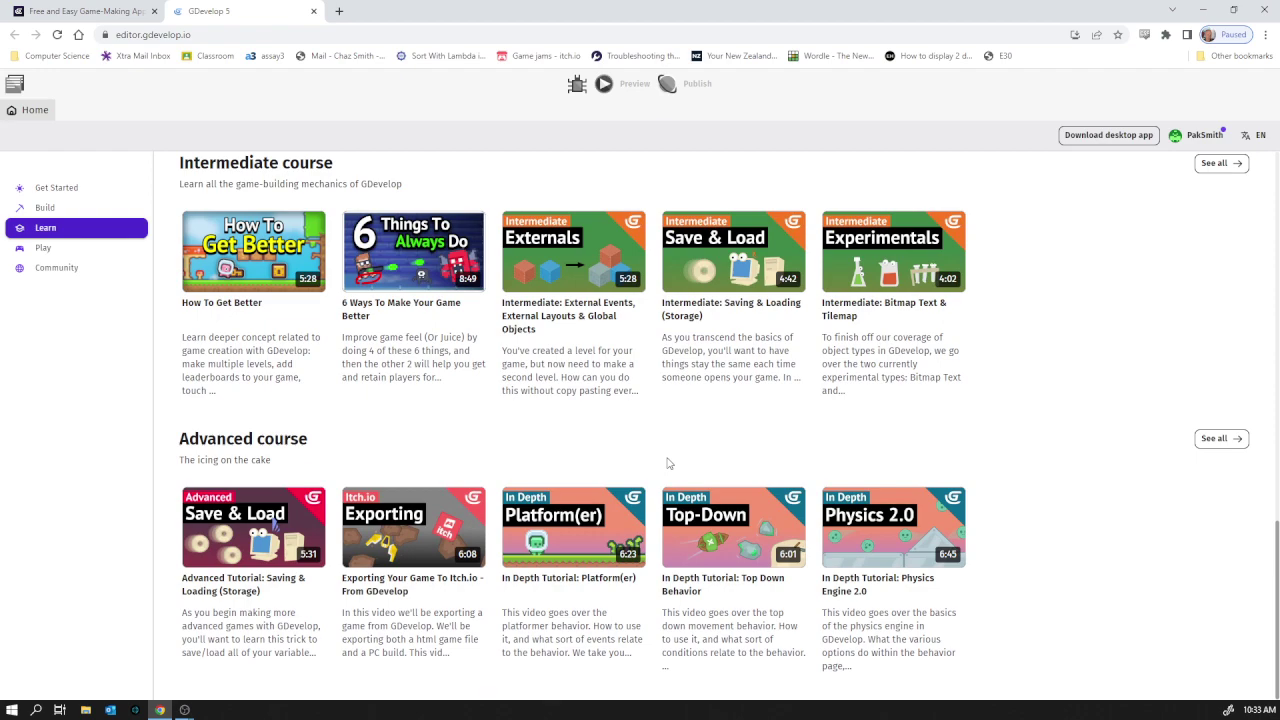
pyautogui.scroll(7, 484, 443)
pyautogui.scroll(5, 484, 443)
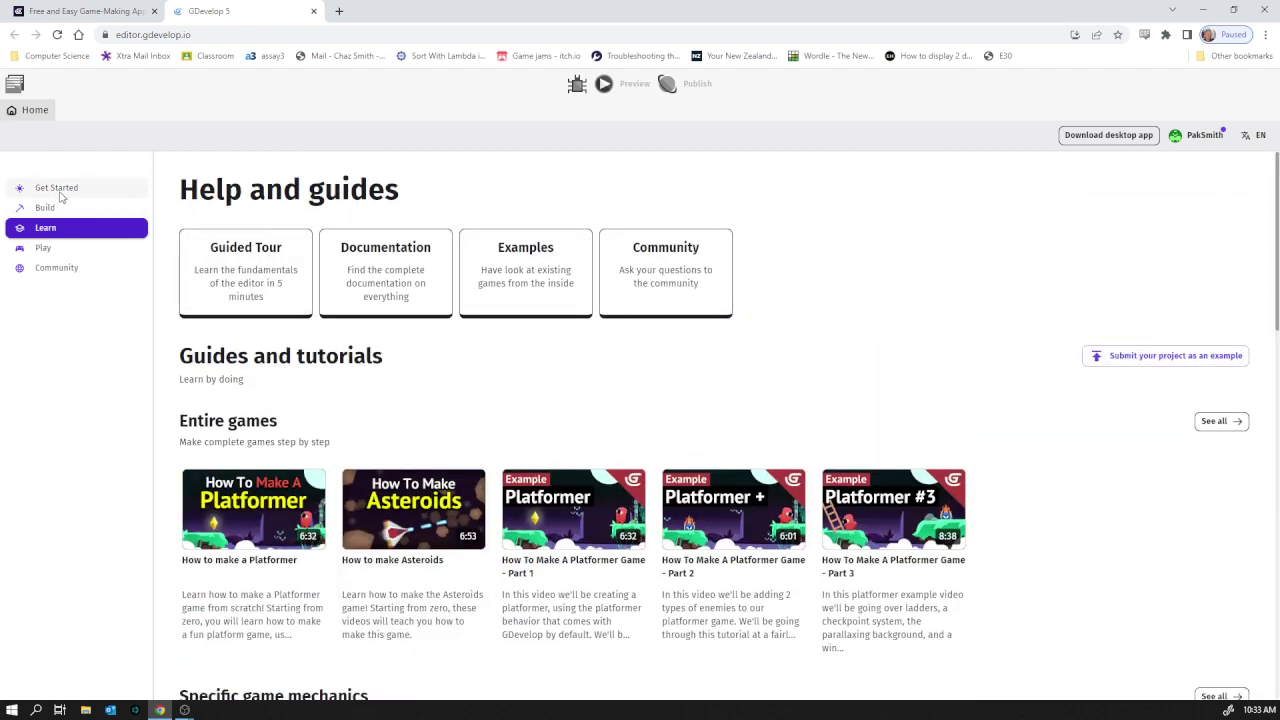
pyautogui.click(90, 190)
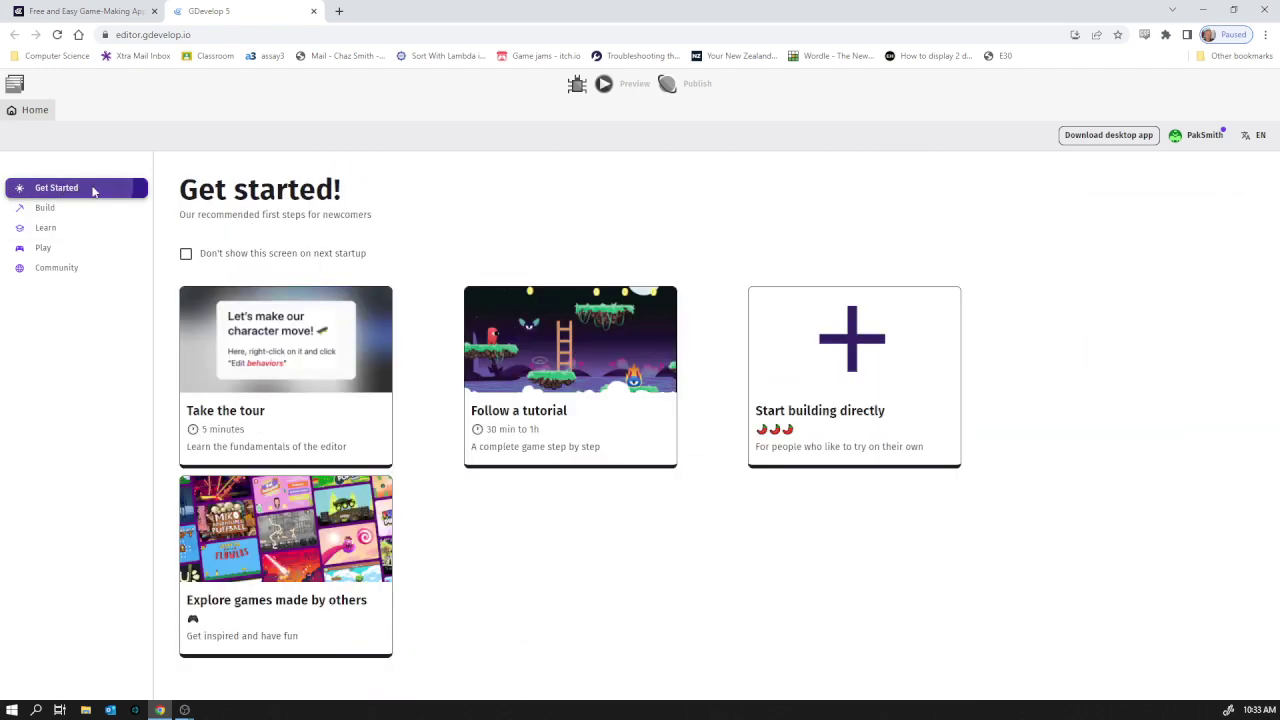
# Step: Start a blank project, replace the default name with a custom demo name, and create it
pyautogui.click(850, 345)
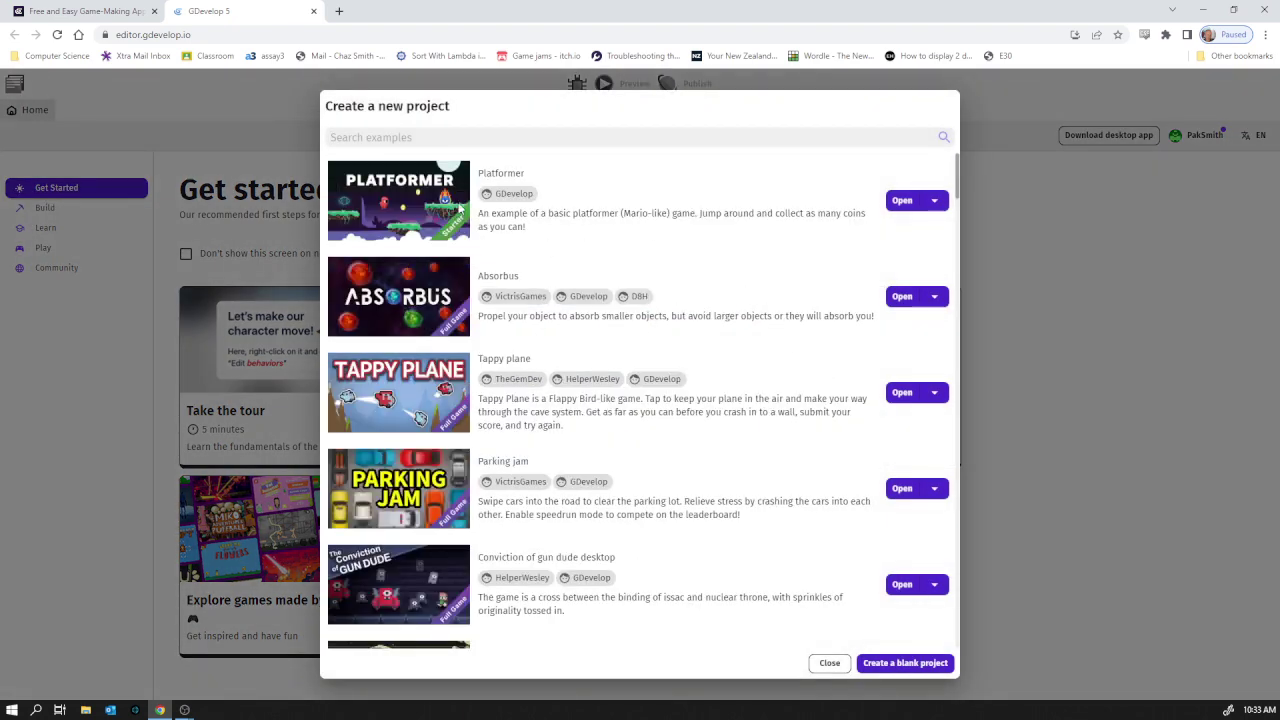
pyautogui.click(903, 663)
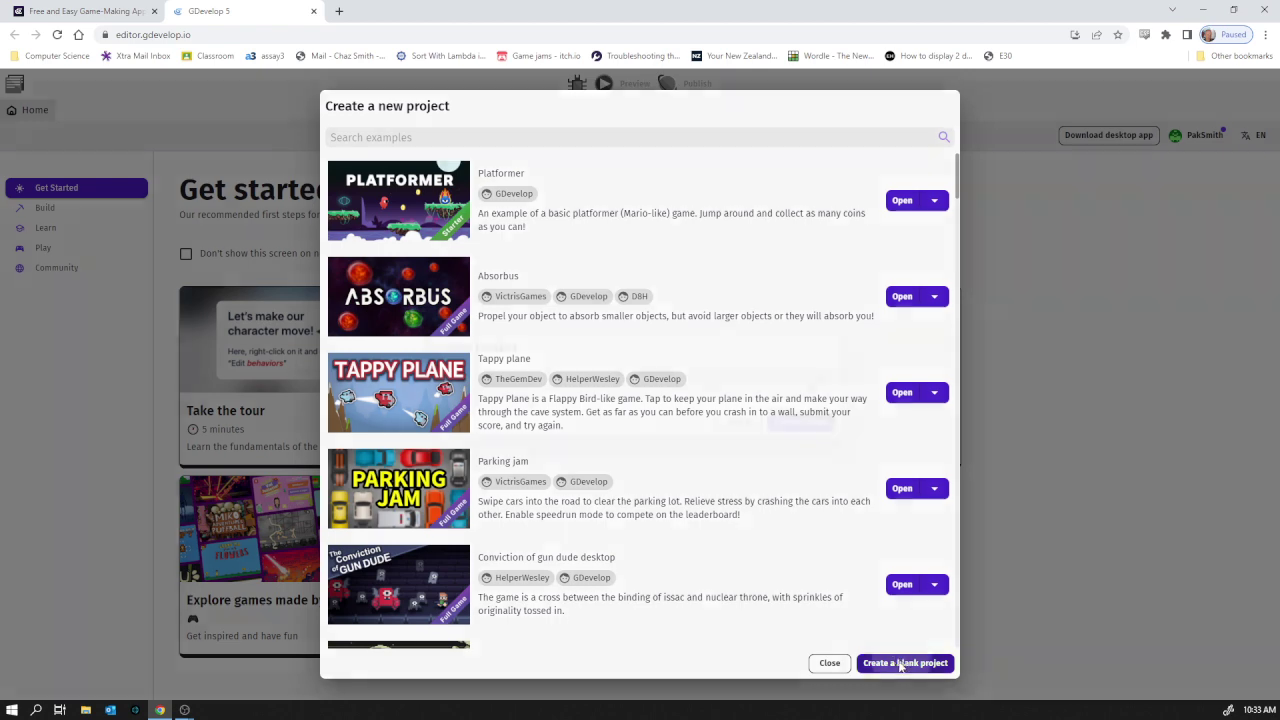
pyautogui.moveTo(575, 395); pyautogui.dragTo(386, 393)
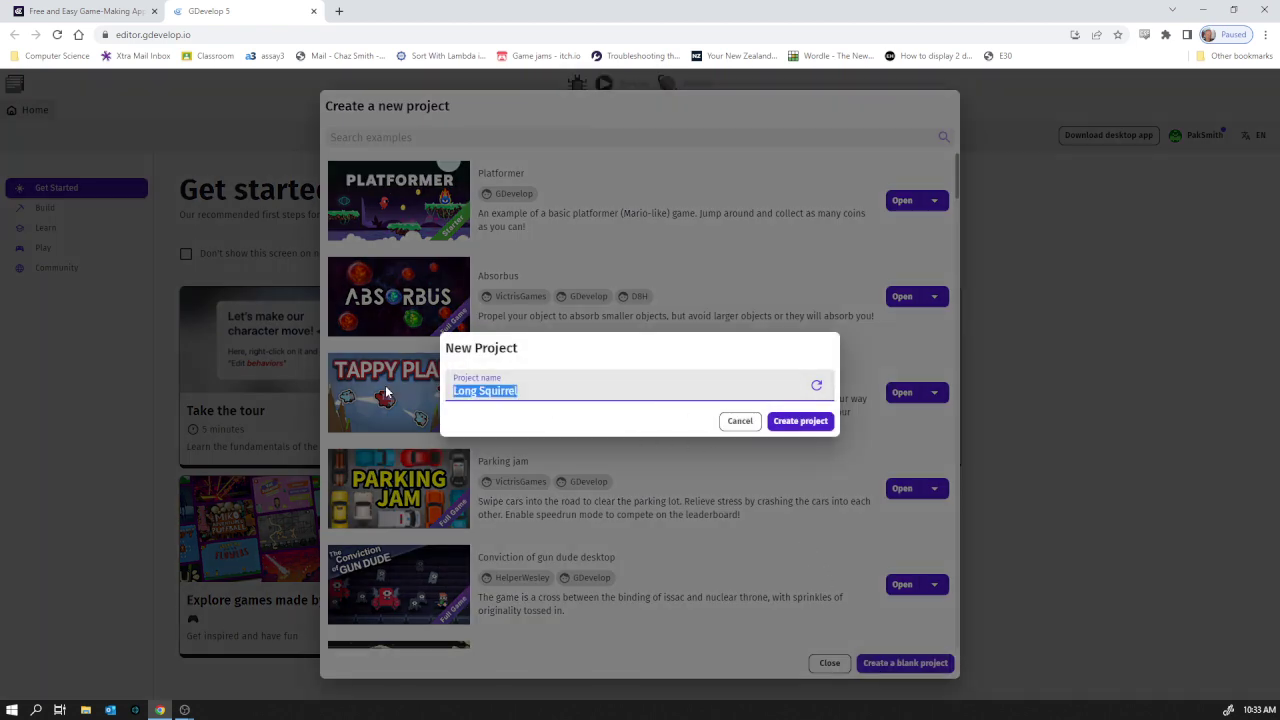
pyautogui.write('MrSmithDemo')
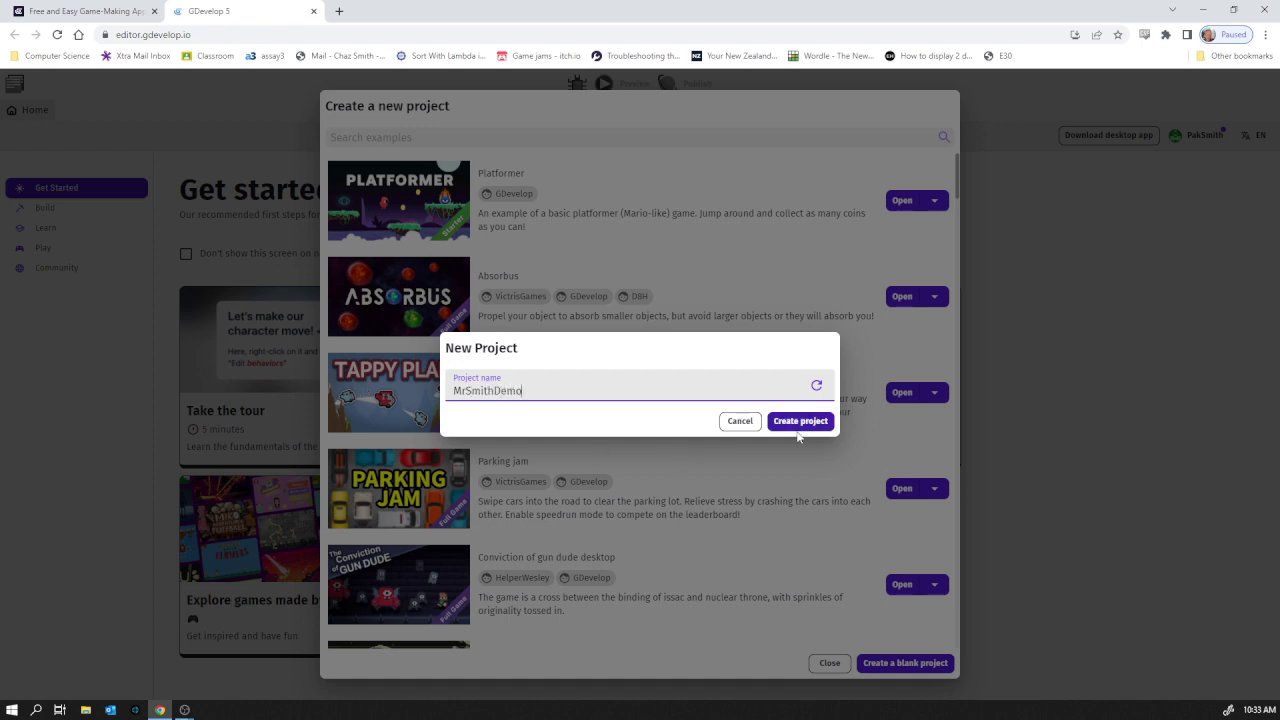
pyautogui.click(800, 422)
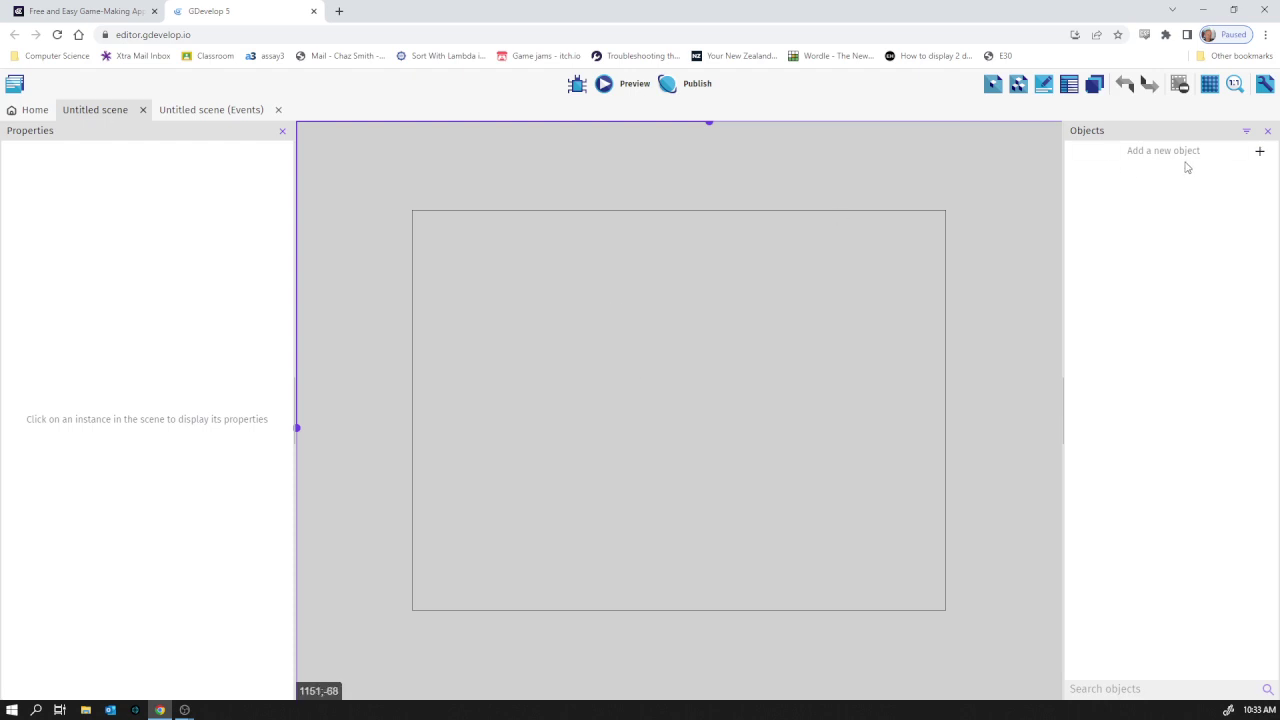
# Step: Add Big Guy from the Pirate Bomb pack and drop one instance at X 320, Y 203
pyautogui.click(1135, 168)
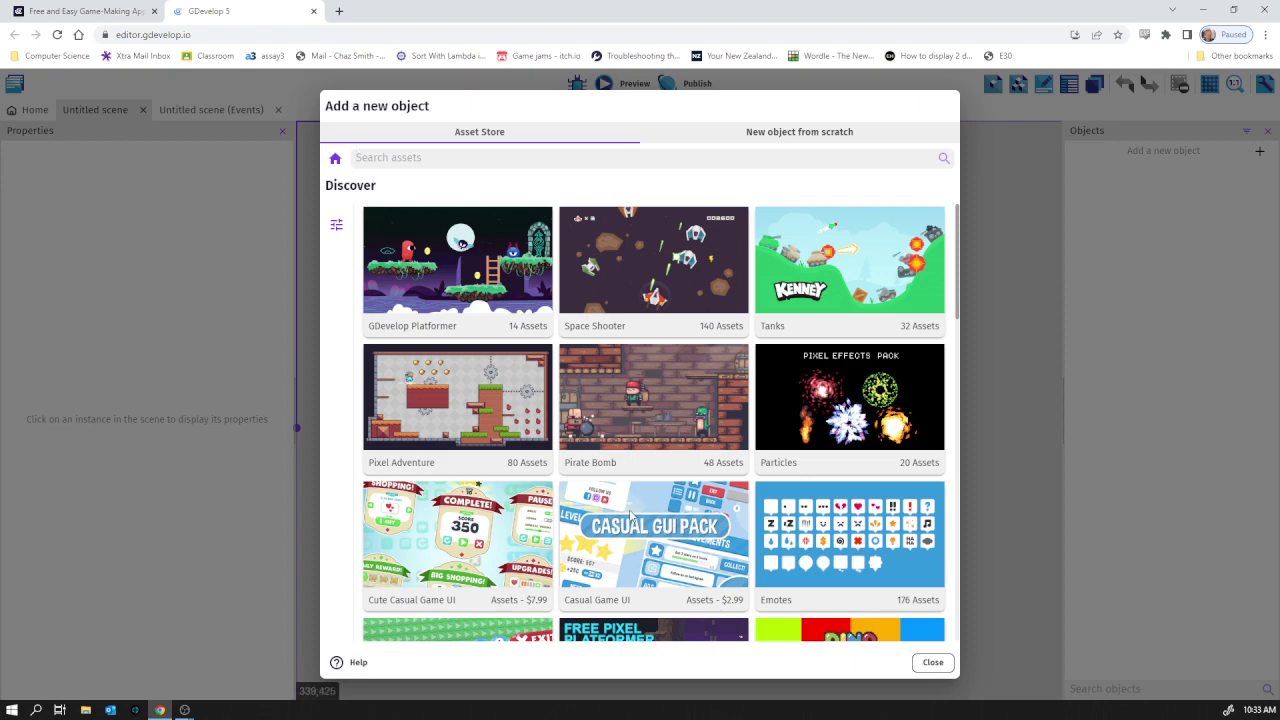
pyautogui.scroll(-3, 632, 517)
pyautogui.scroll(3, 660, 495)
pyautogui.click(660, 425)
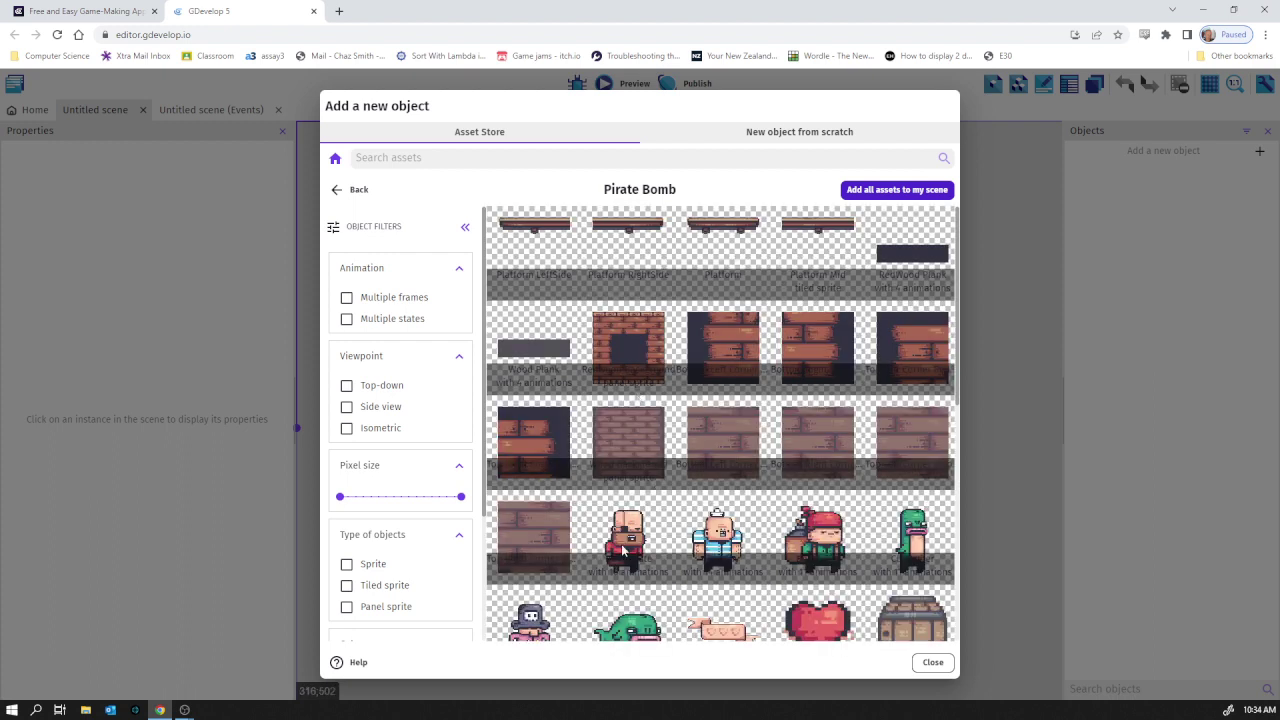
pyautogui.click(718, 515)
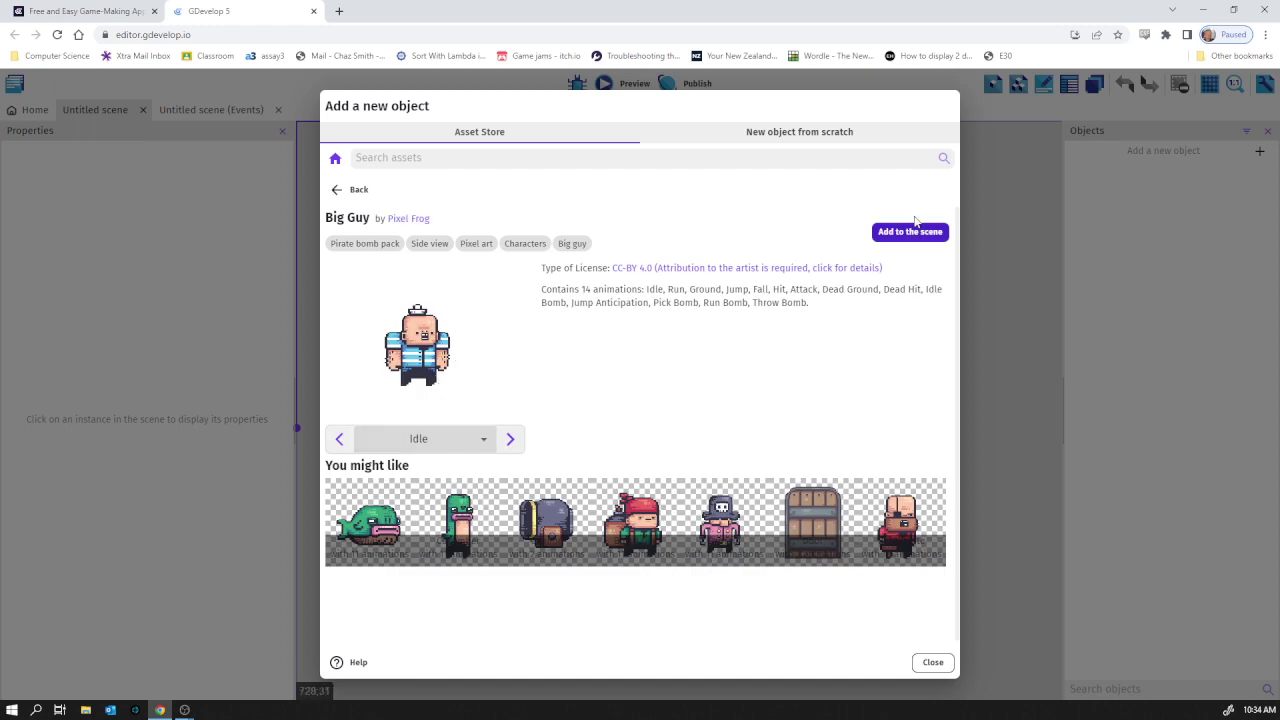
pyautogui.click(914, 230)
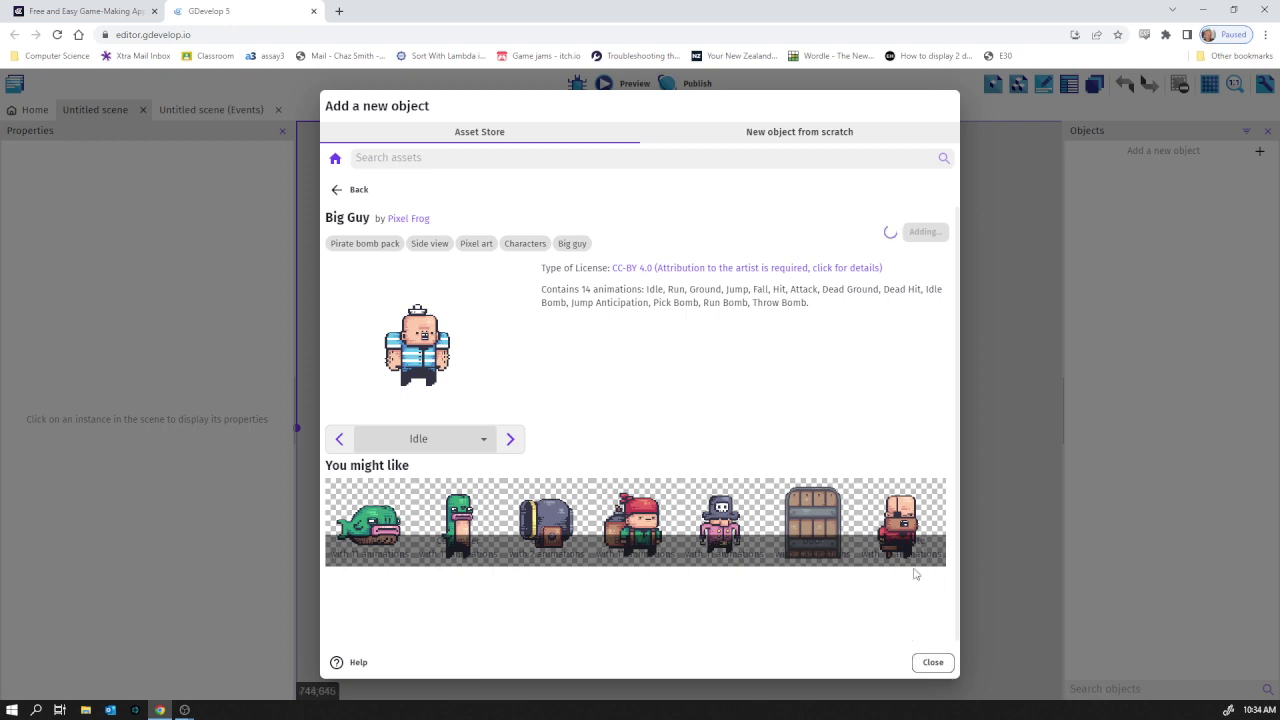
pyautogui.click(932, 662)
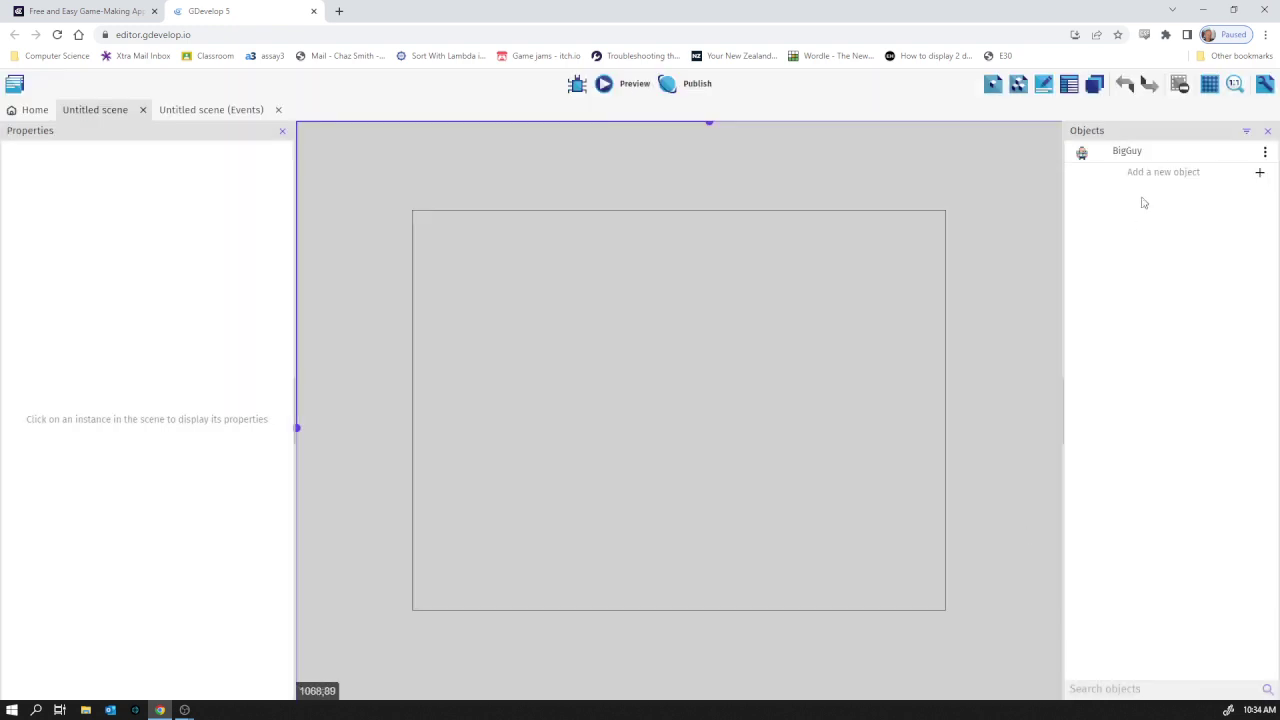
pyautogui.moveTo(1130, 157); pyautogui.dragTo(627, 349)
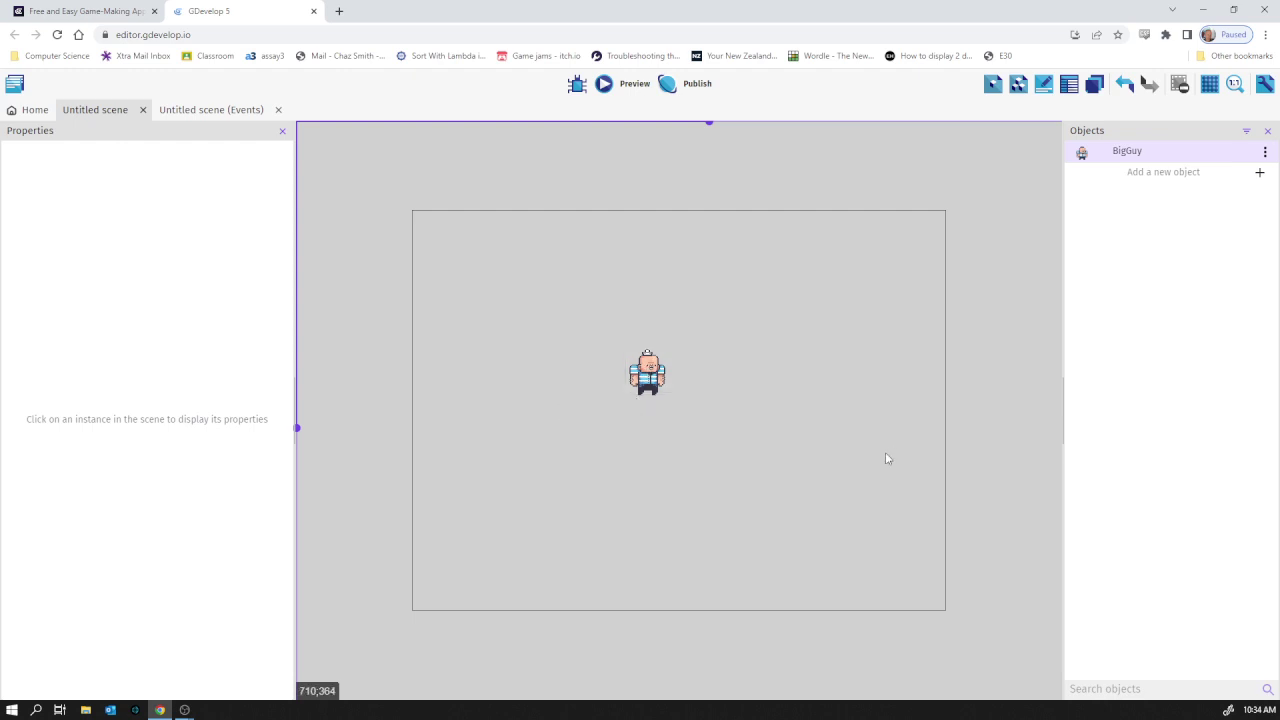
# Step: Add the Pirate Bomb pack's Wood Background asset to the project
pyautogui.click(1163, 172)
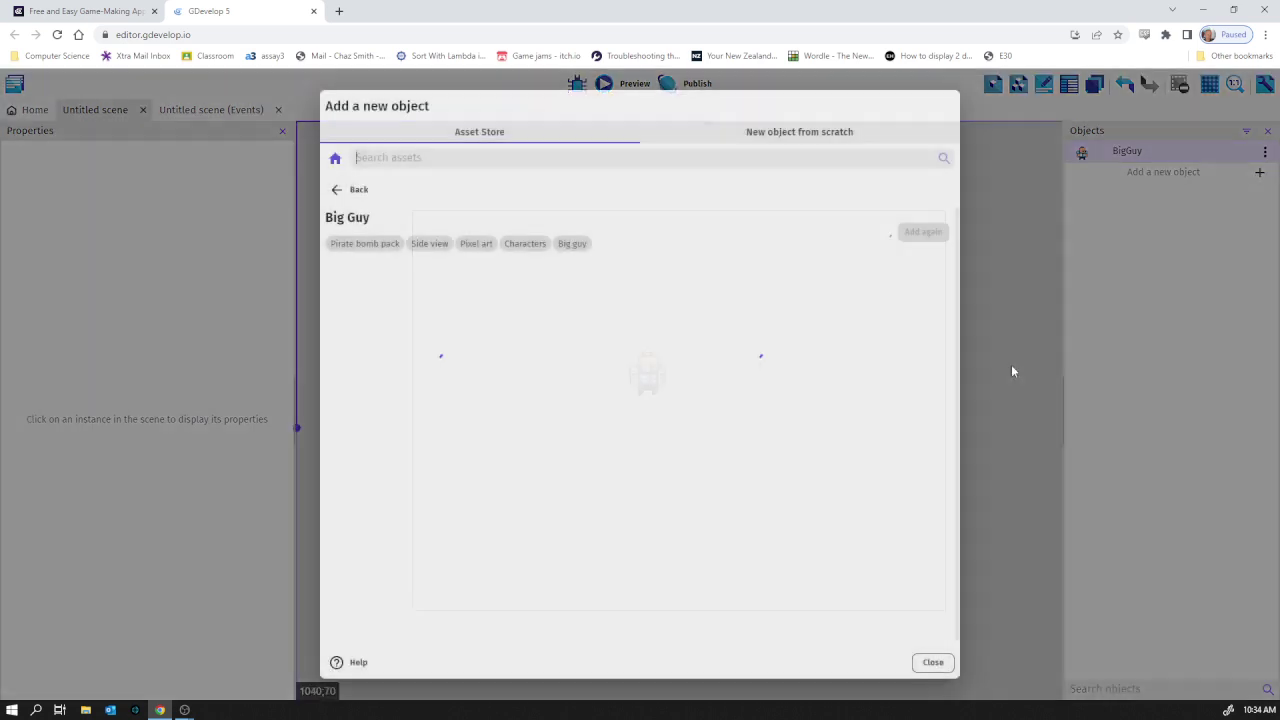
pyautogui.click(337, 190)
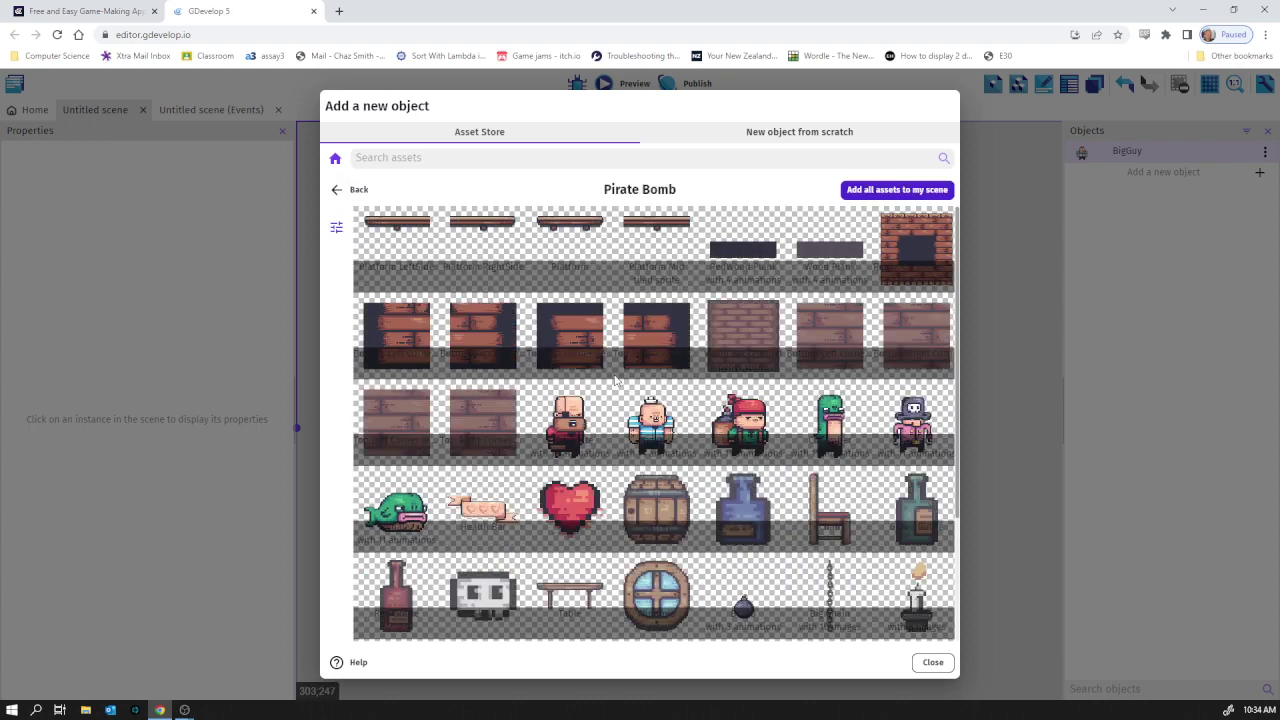
pyautogui.click(737, 341)
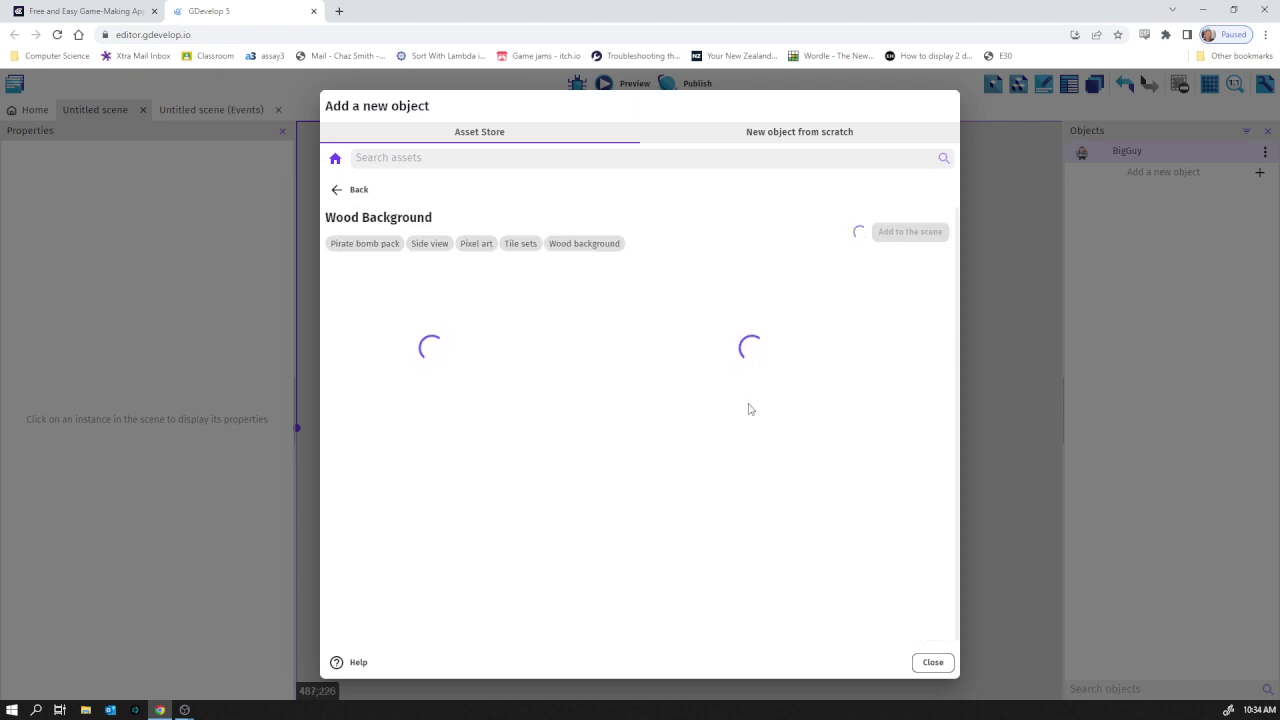
pyautogui.click(932, 664)
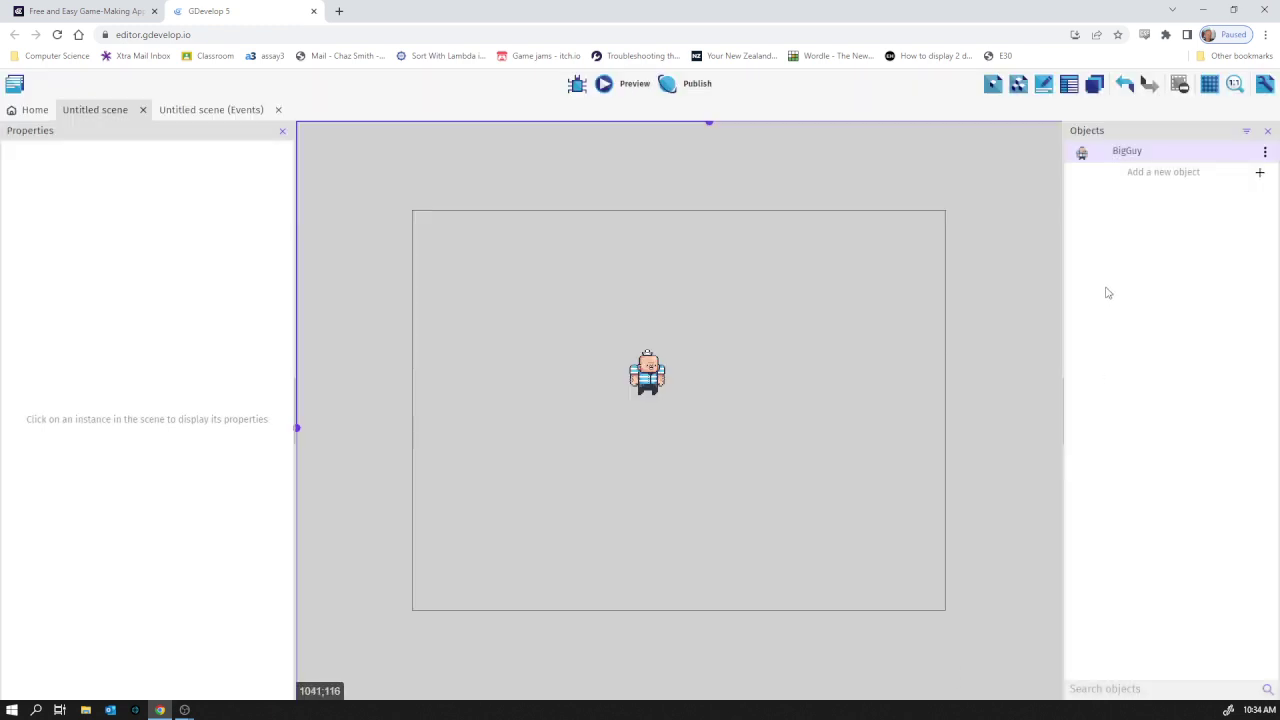
pyautogui.click(1110, 172)
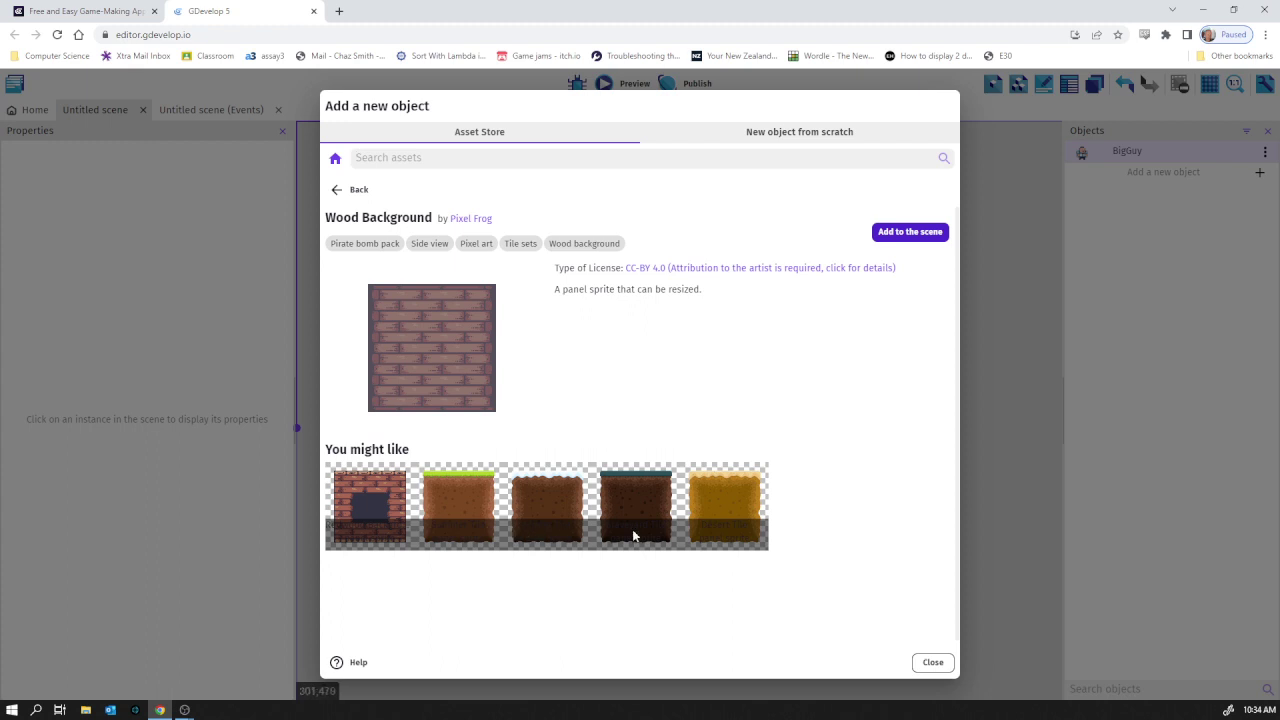
pyautogui.click(890, 232)
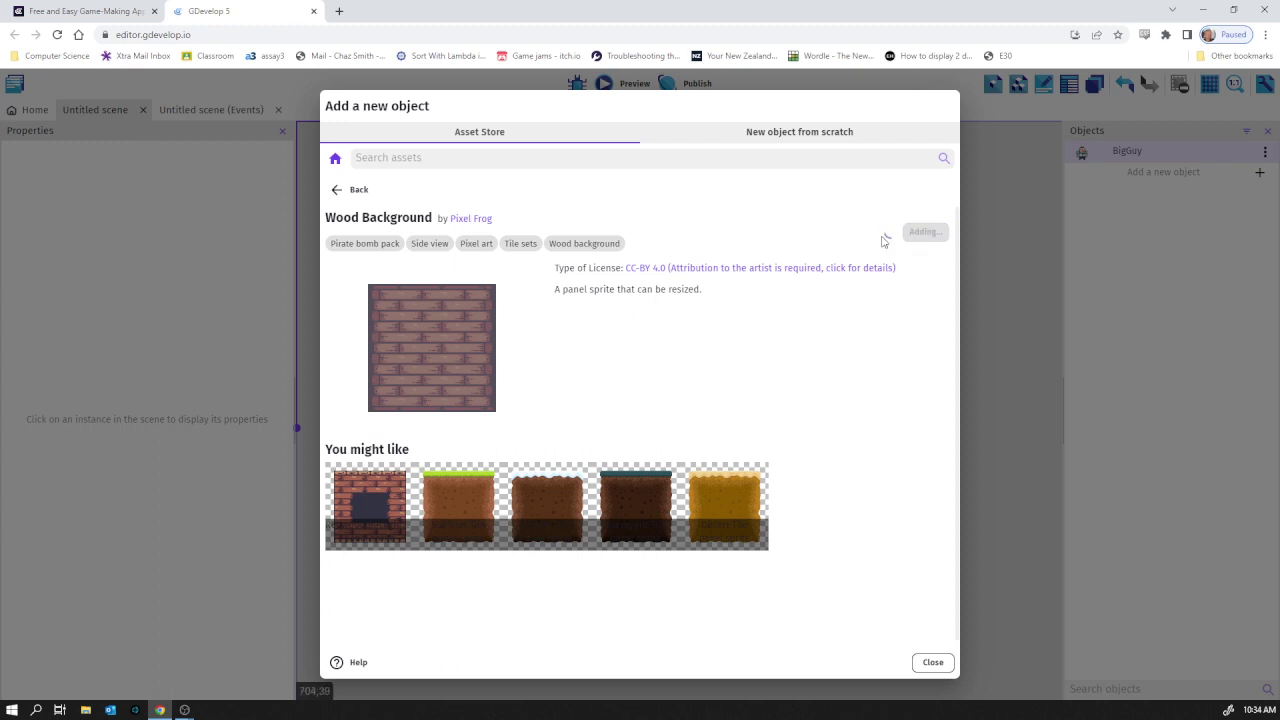
pyautogui.click(931, 663)
# Step: Place WoodBackground under BigGuy as a 654×90 platform at X 94, Y 302
pyautogui.moveTo(1149, 172); pyautogui.dragTo(474, 420)
pyautogui.moveTo(608, 526); pyautogui.dragTo(917, 459)
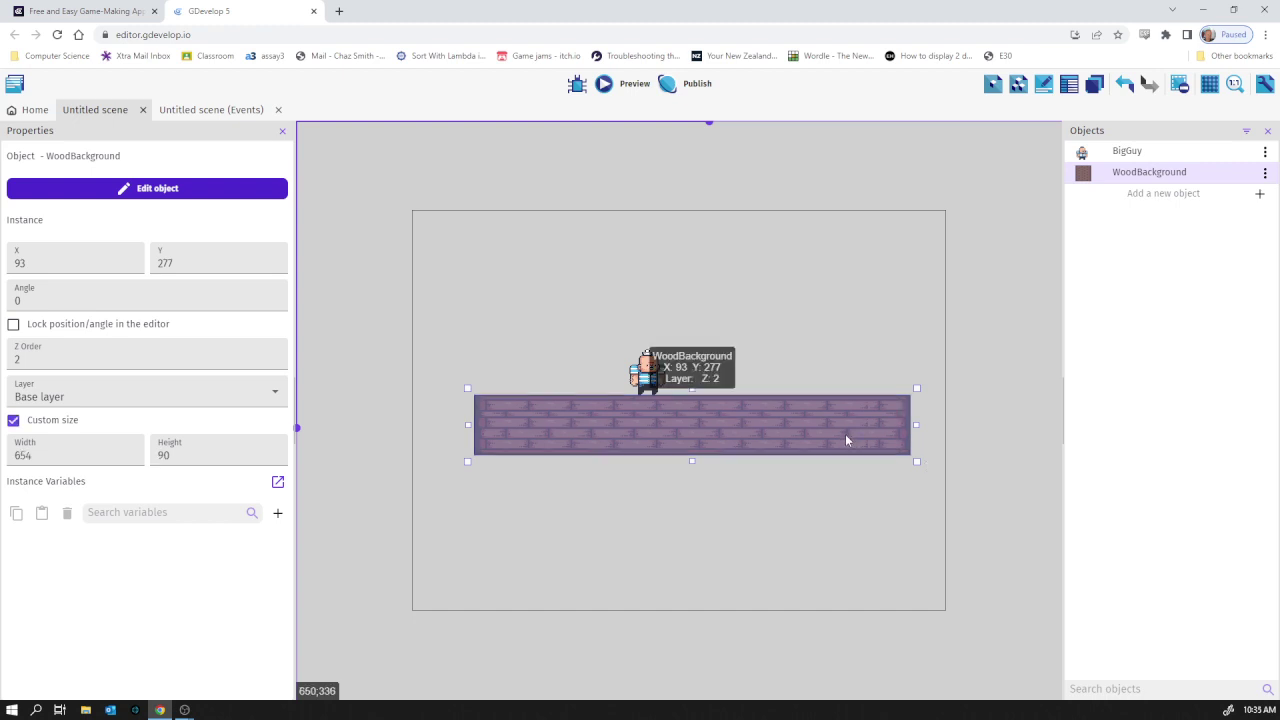
pyautogui.moveTo(845, 440); pyautogui.dragTo(846, 456)
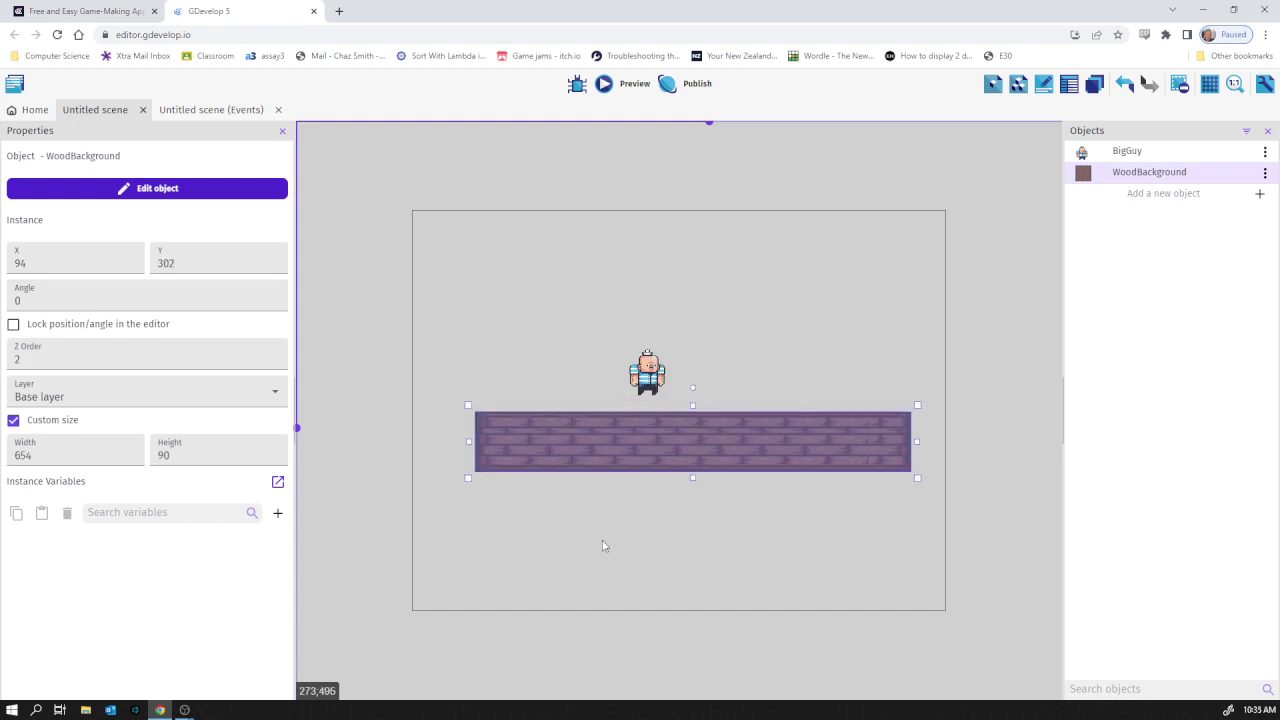
pyautogui.click(604, 84)
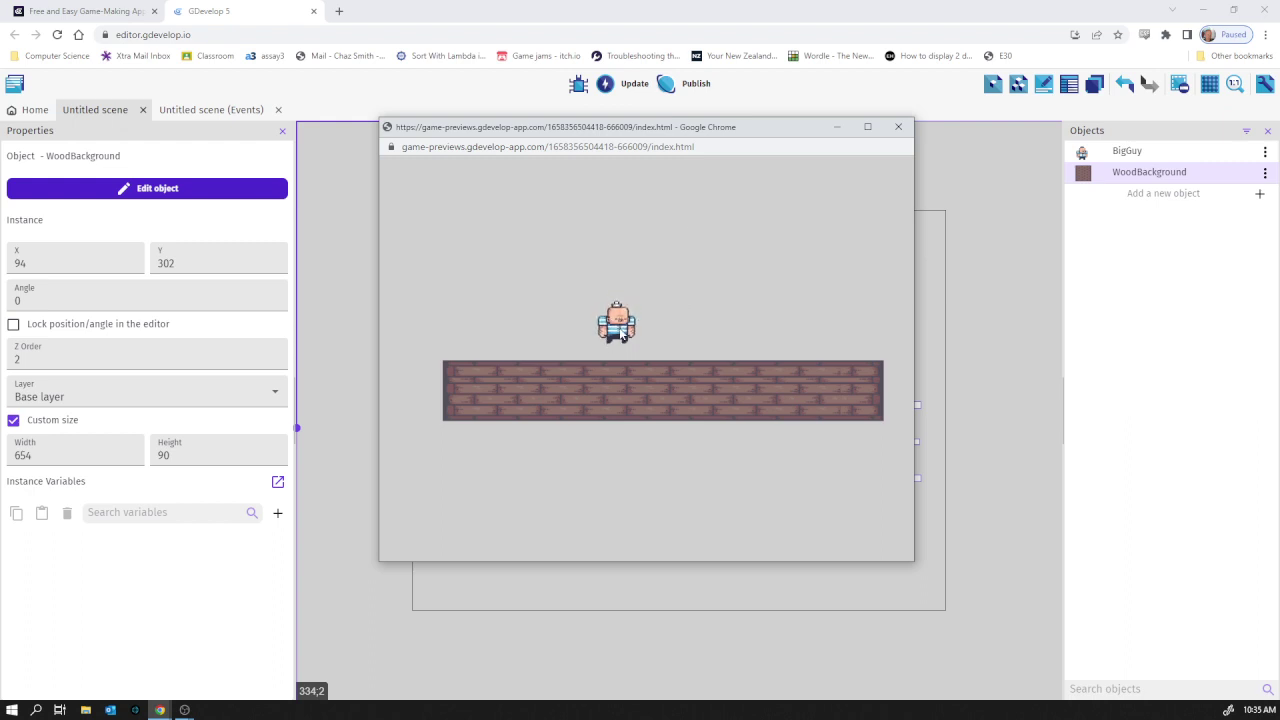
pyautogui.click(897, 127)
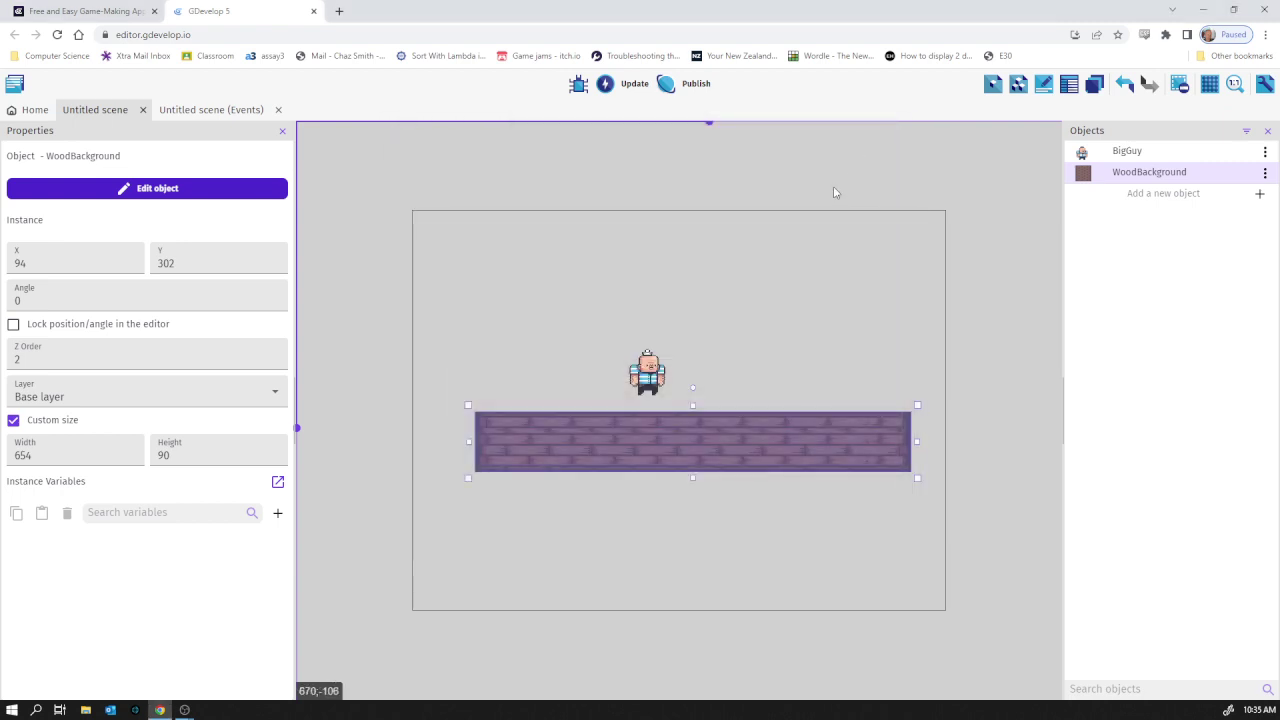
# Step: Give BigGuy the Platformer character behavior with default controls, gravity 1000, jump speed 600
pyautogui.click(650, 370)
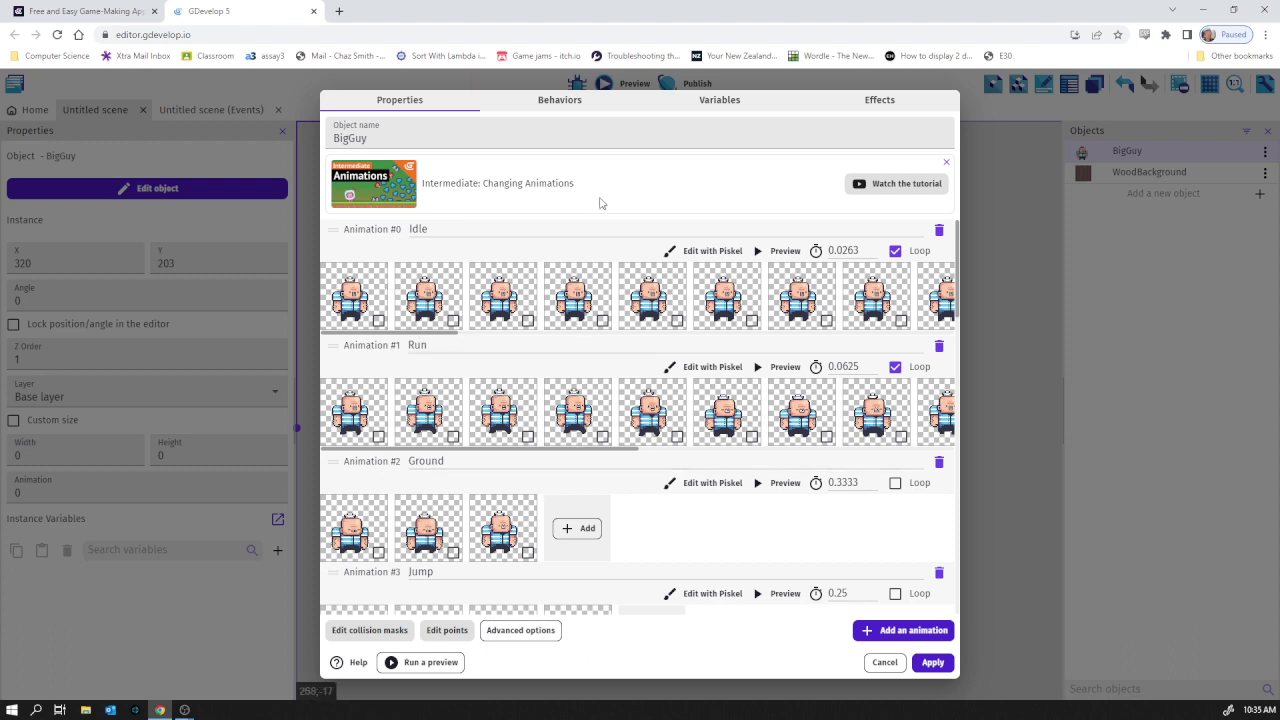
pyautogui.click(562, 104)
pyautogui.click(638, 391)
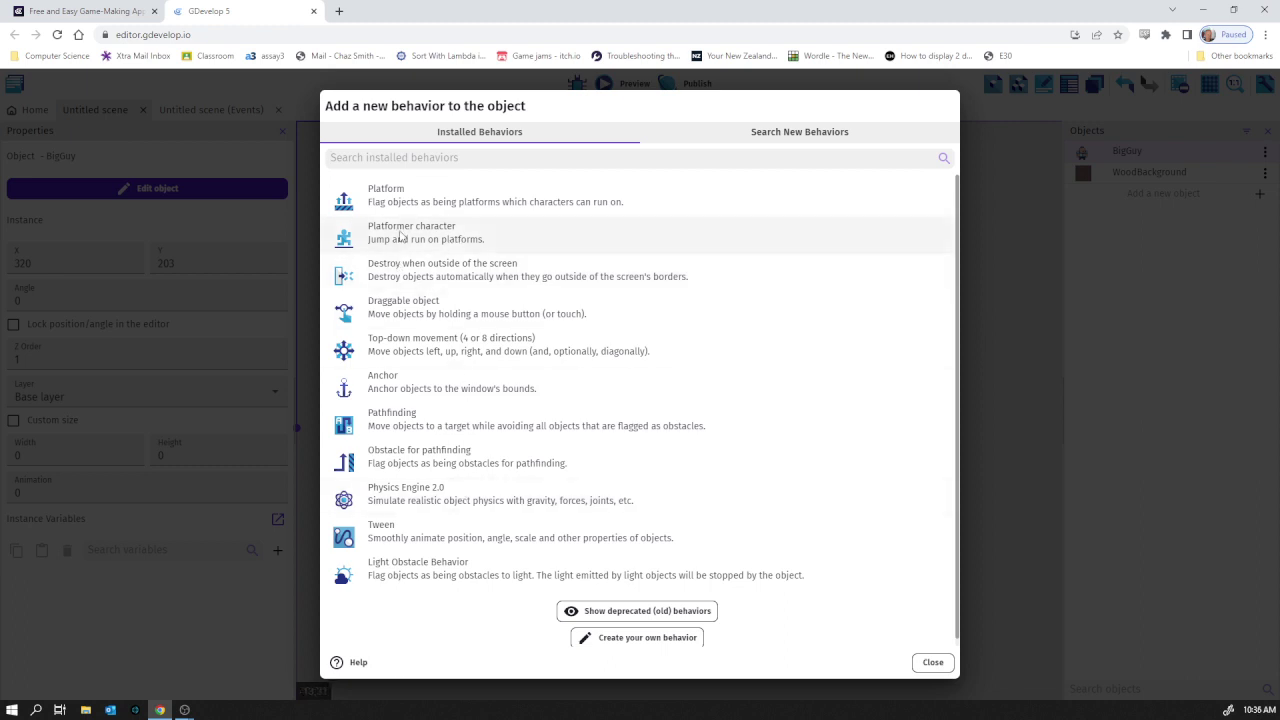
pyautogui.click(426, 232)
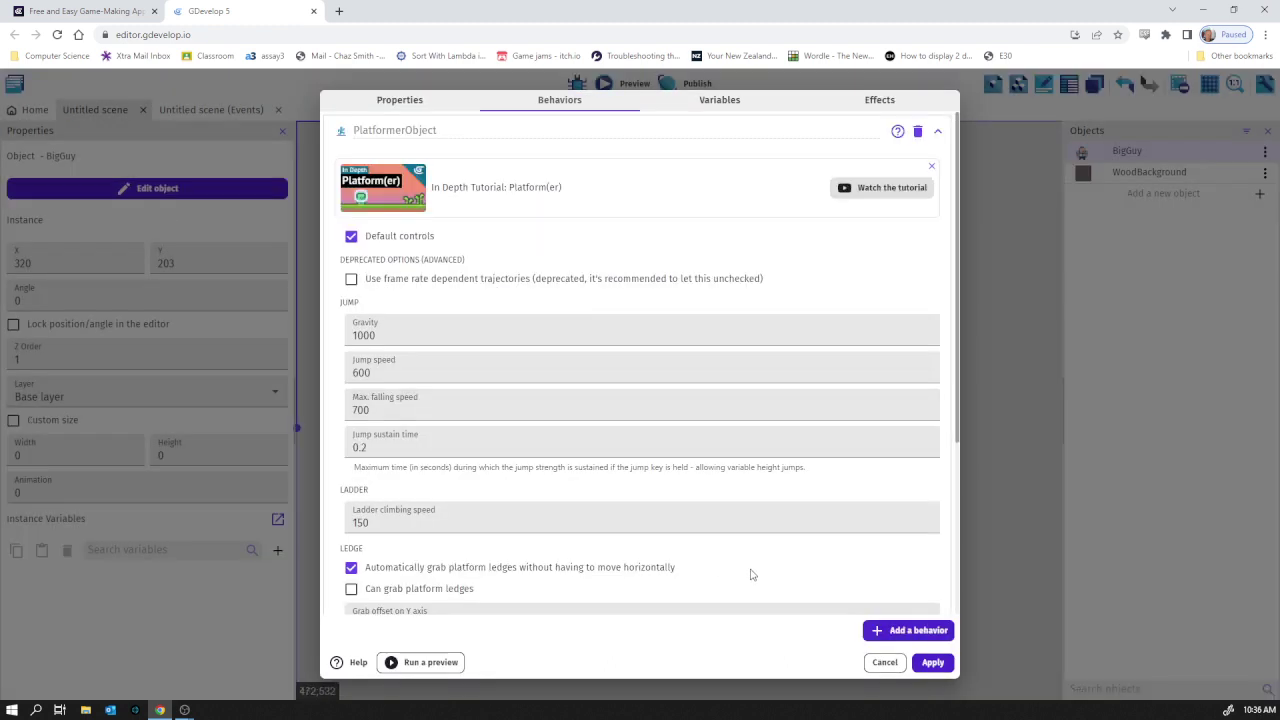
pyautogui.click(930, 662)
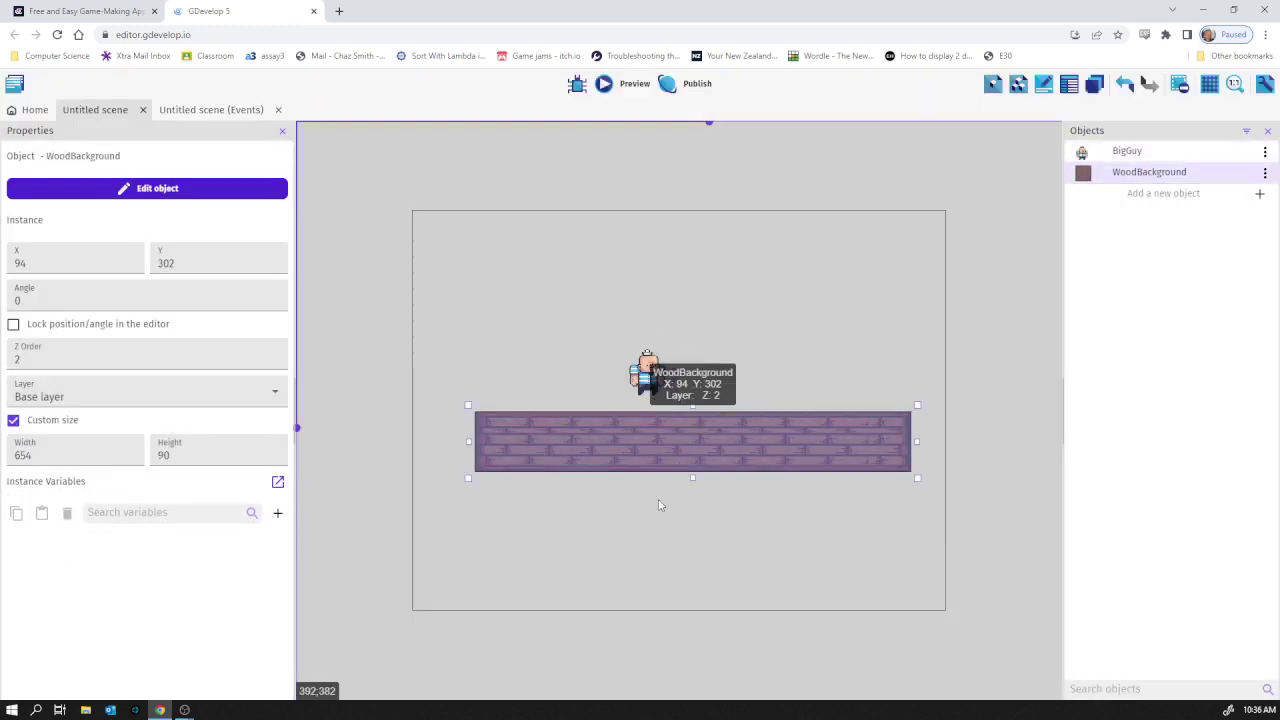
# Step: Add the Platform behavior to WoodBackground and prepare a scene preview
pyautogui.click(196, 190)
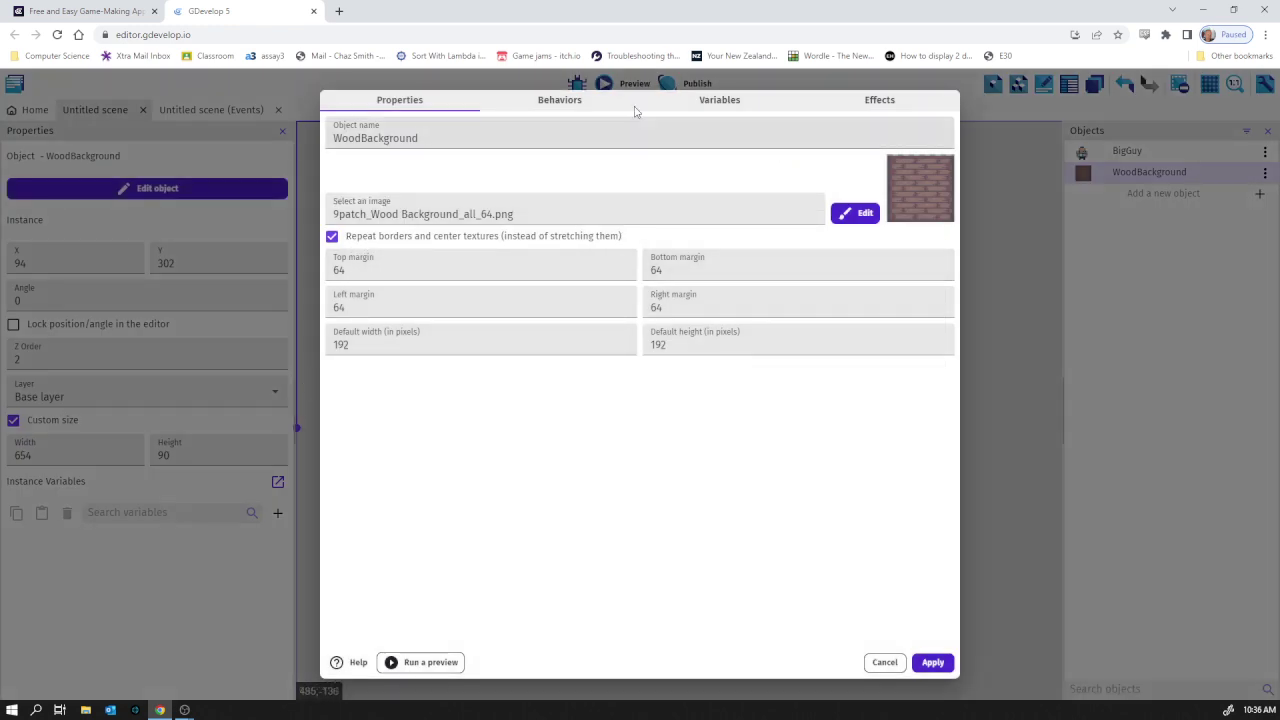
pyautogui.click(555, 101)
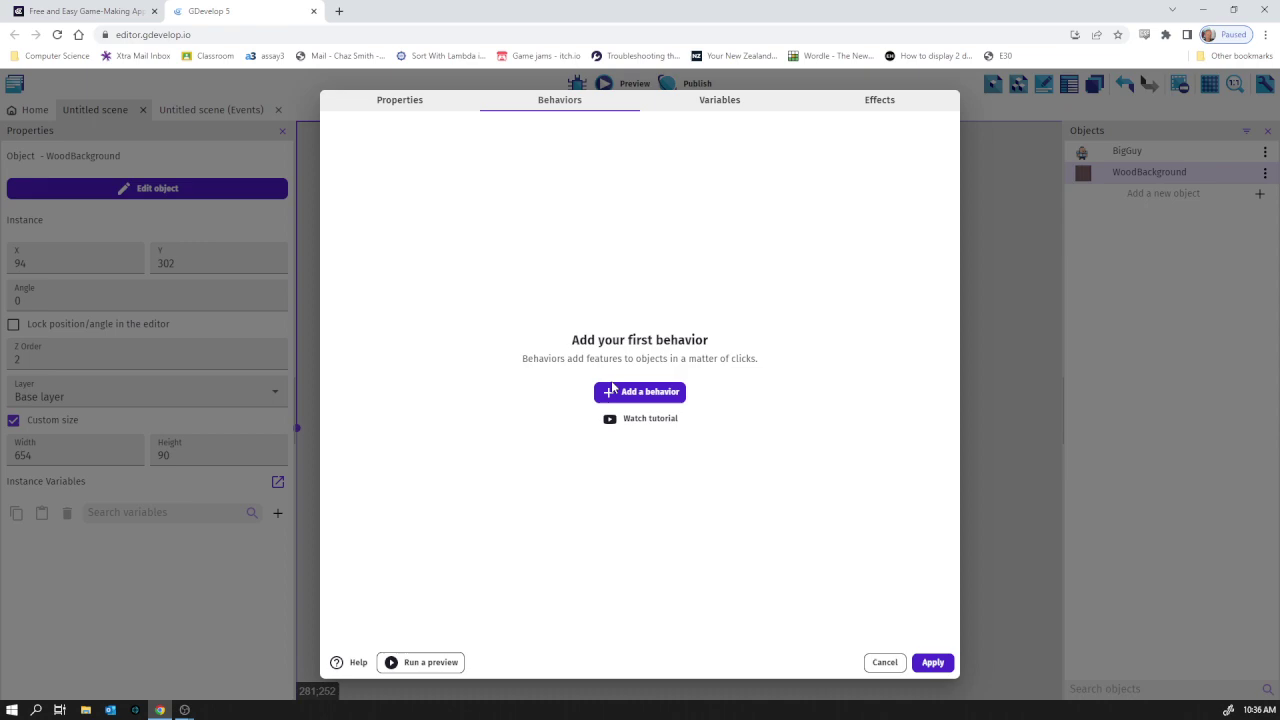
pyautogui.click(617, 388)
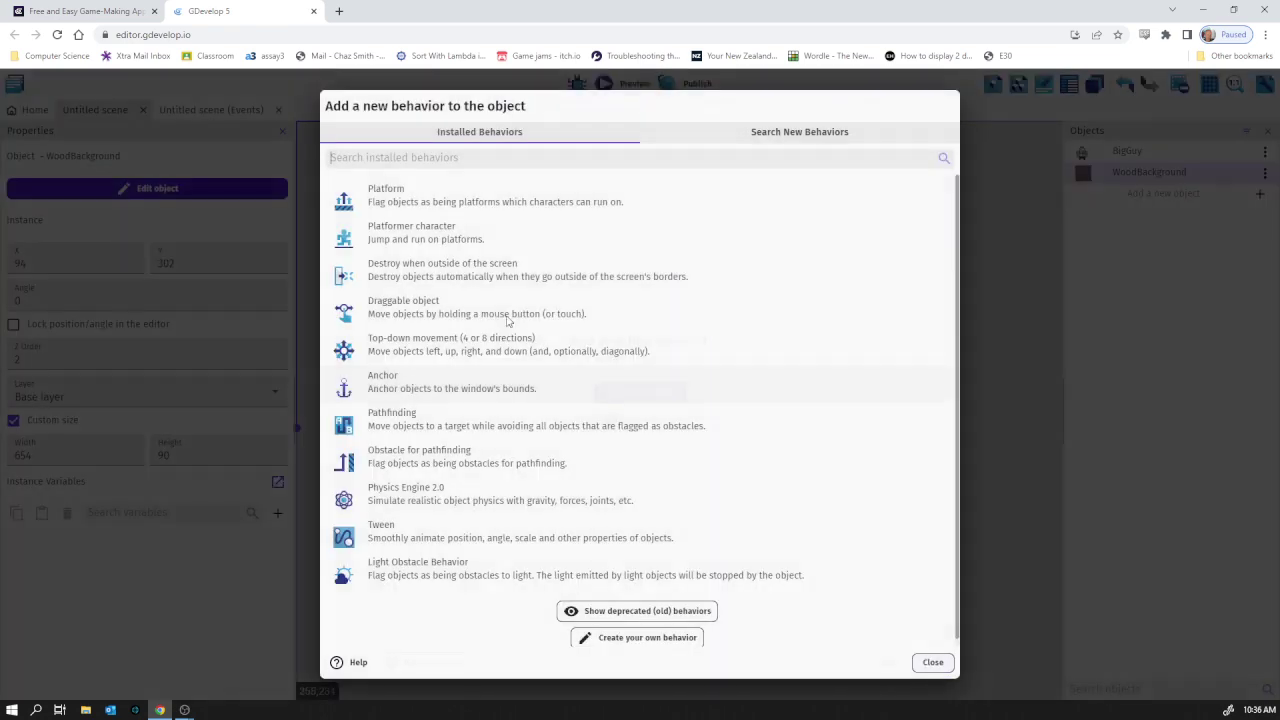
pyautogui.click(383, 203)
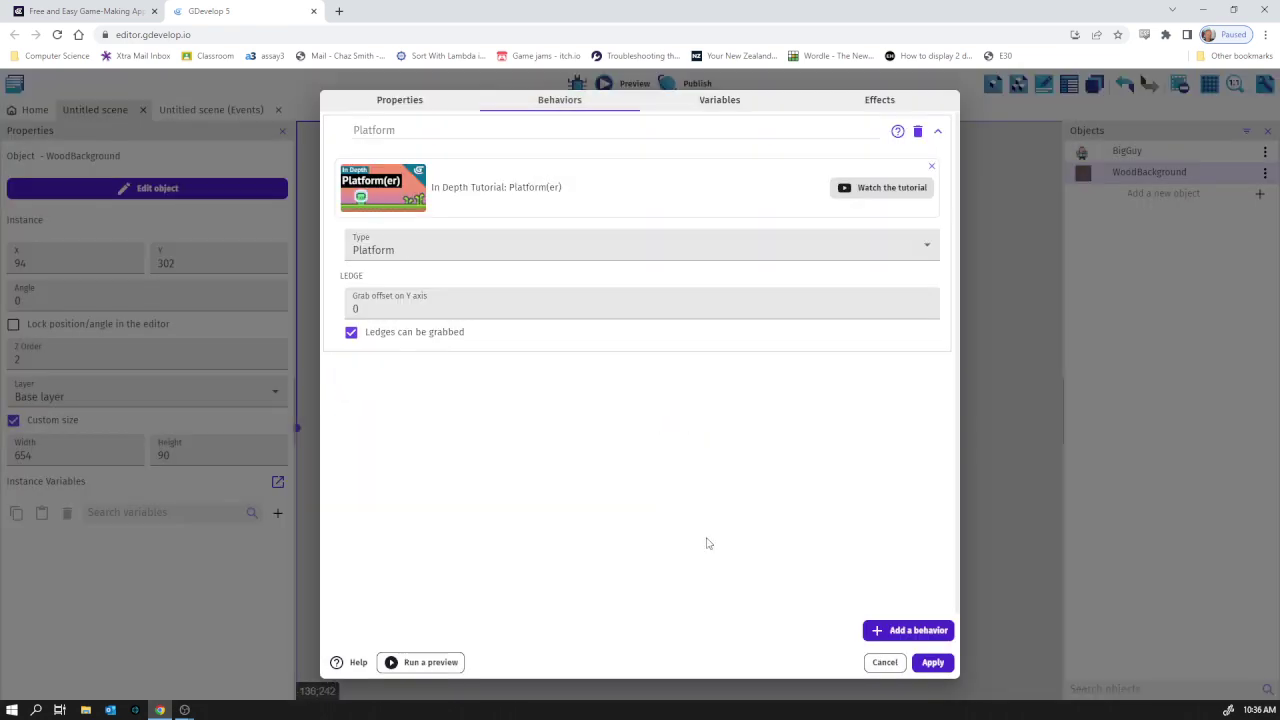
pyautogui.click(932, 663)
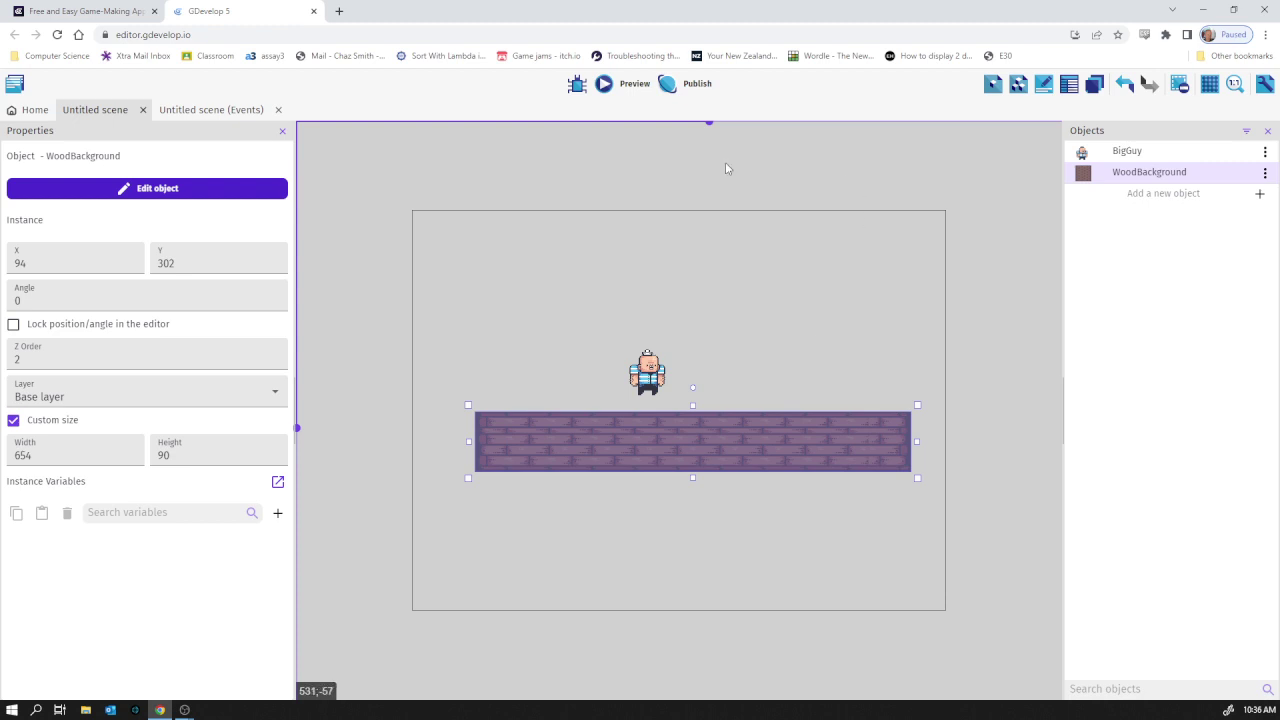
pyautogui.click(603, 85)
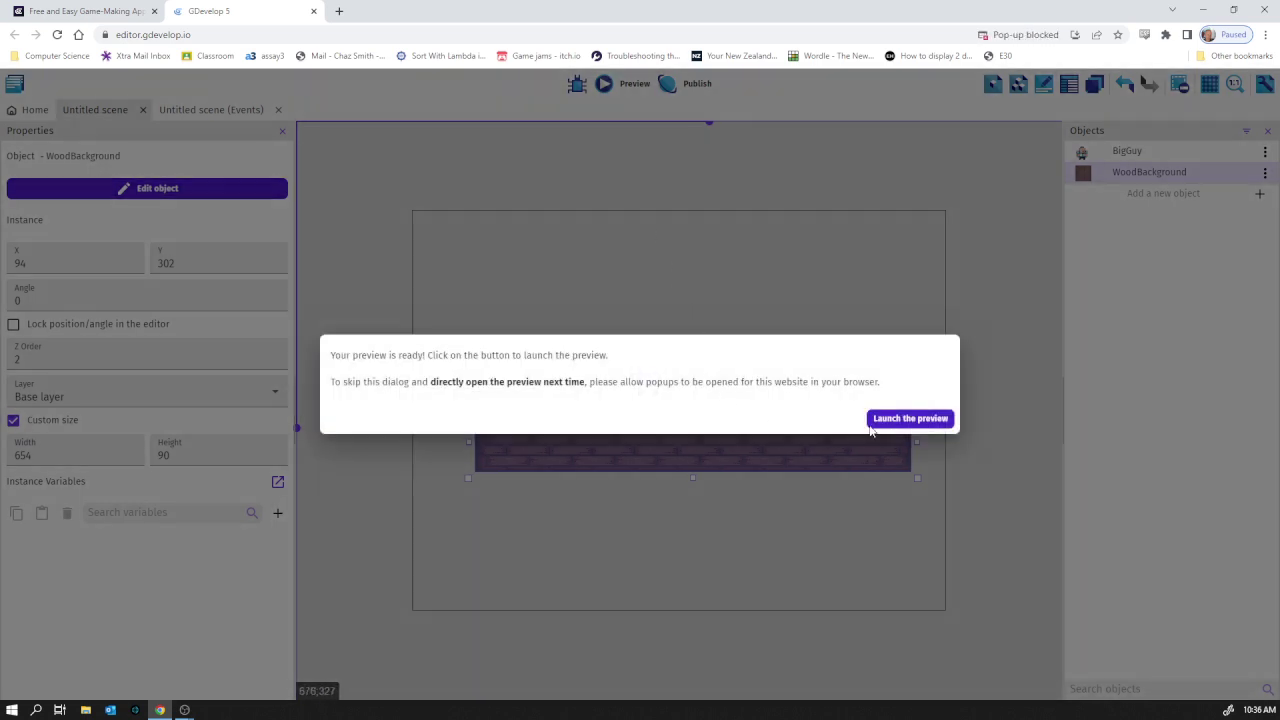
# Step: Launch the preview and walk BigGuy left and right, jumping with space
pyautogui.click(874, 422)
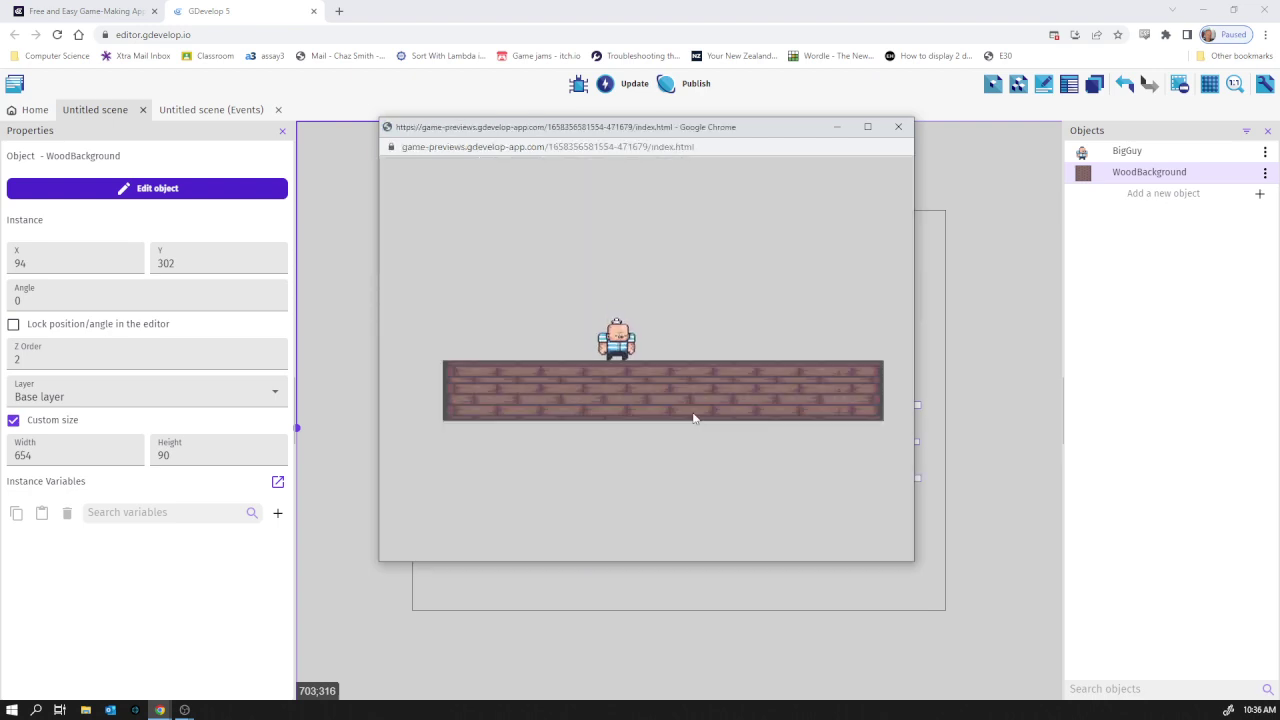
pyautogui.press('Right')
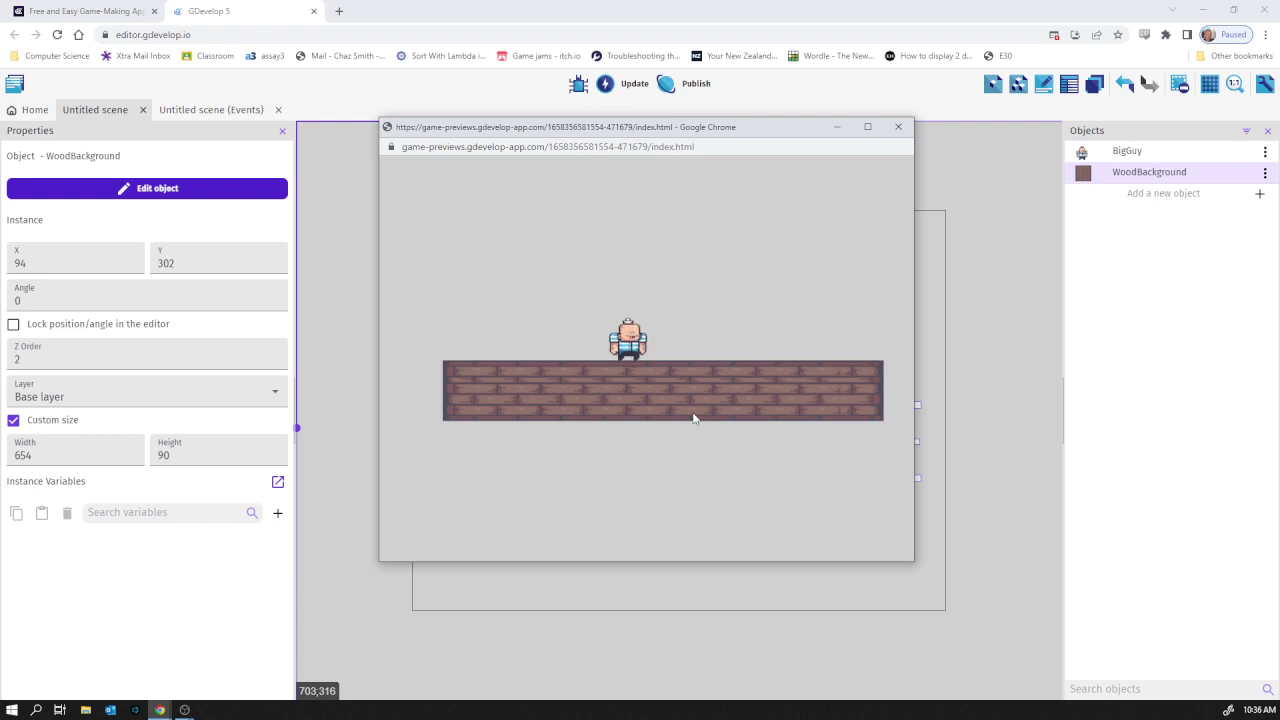
pyautogui.press('Left')
pyautogui.press('space')
pyautogui.press('Right')
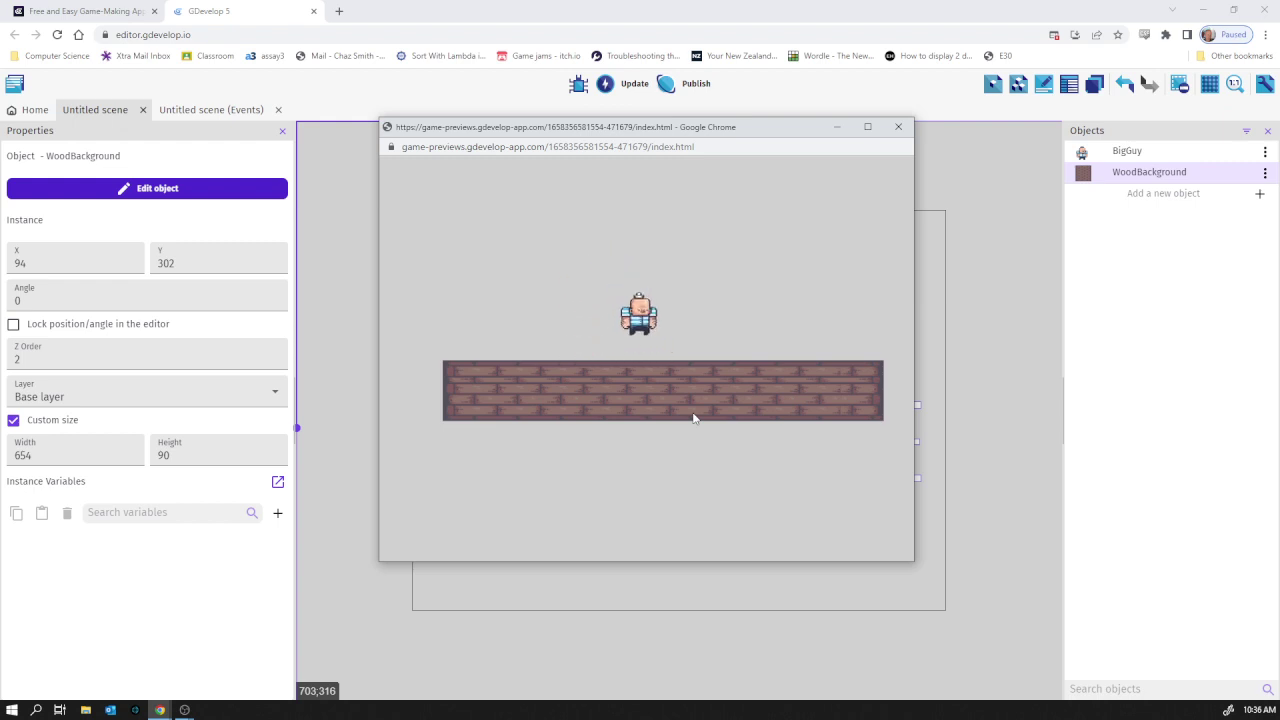
pyautogui.press('space')
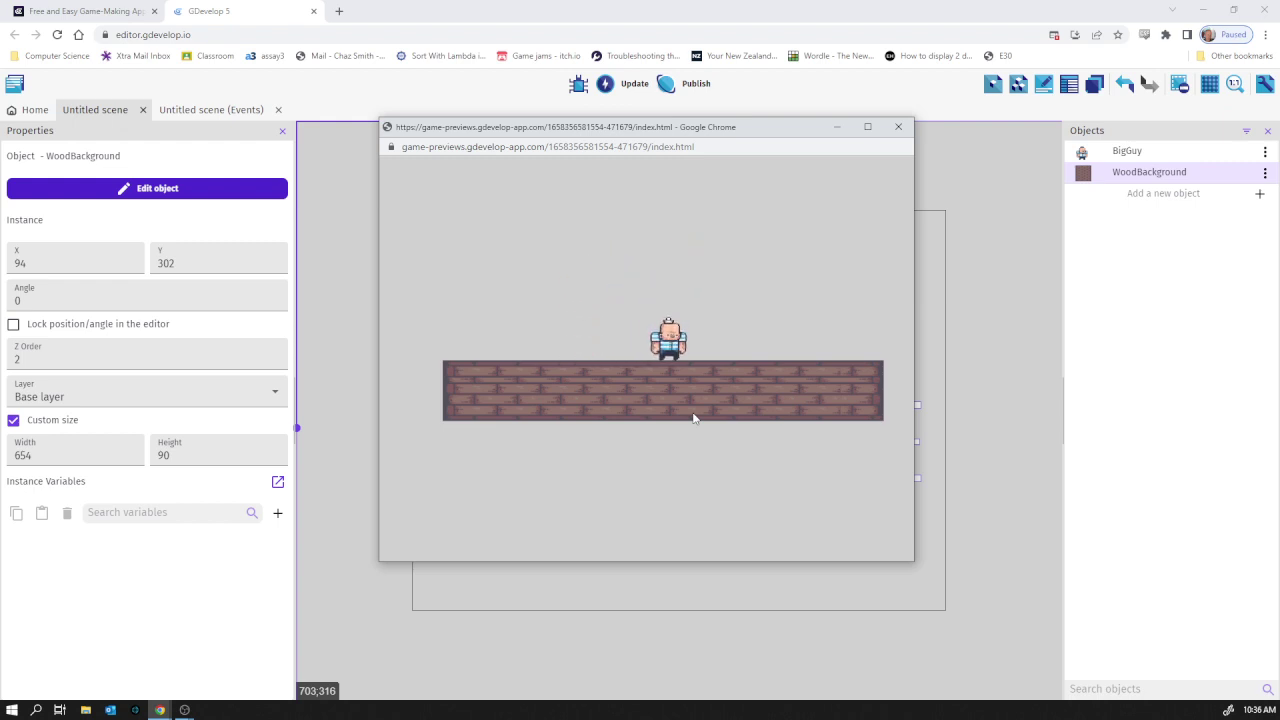
pyautogui.press('Right')
pyautogui.press('Left')
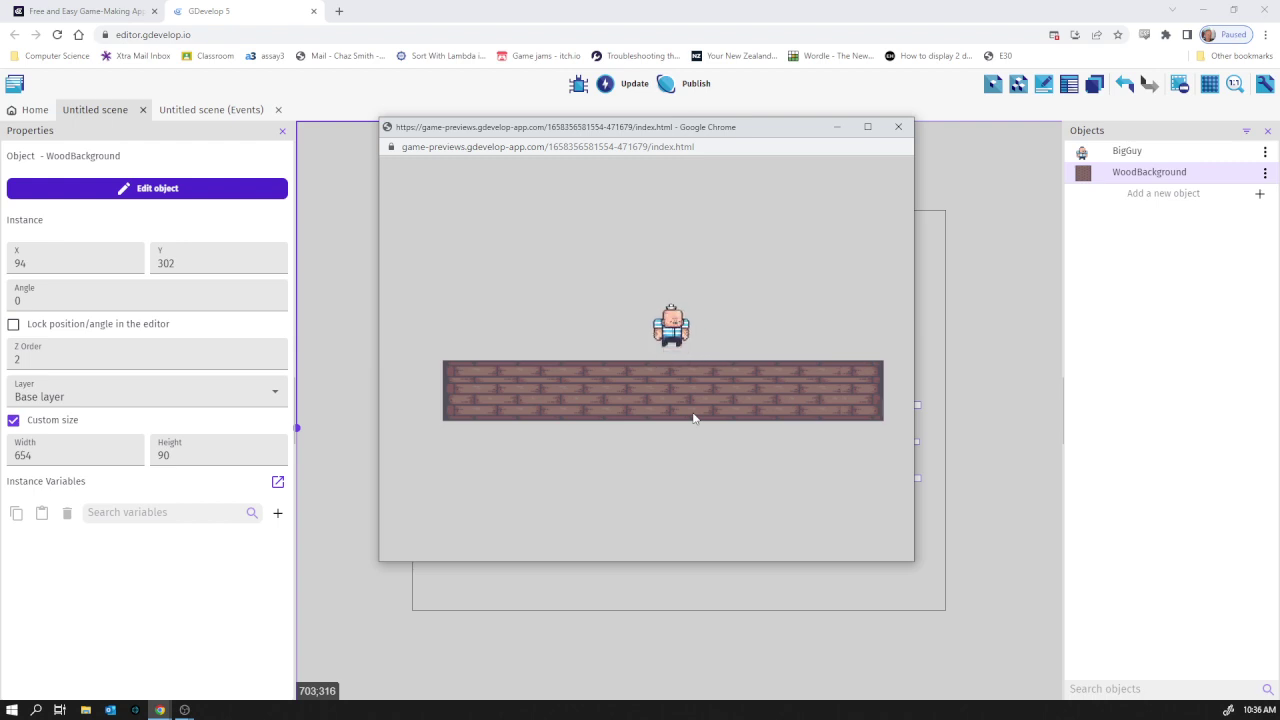
pyautogui.press('space')
pyautogui.press('Left')
pyautogui.press('Right')
pyautogui.press('space')
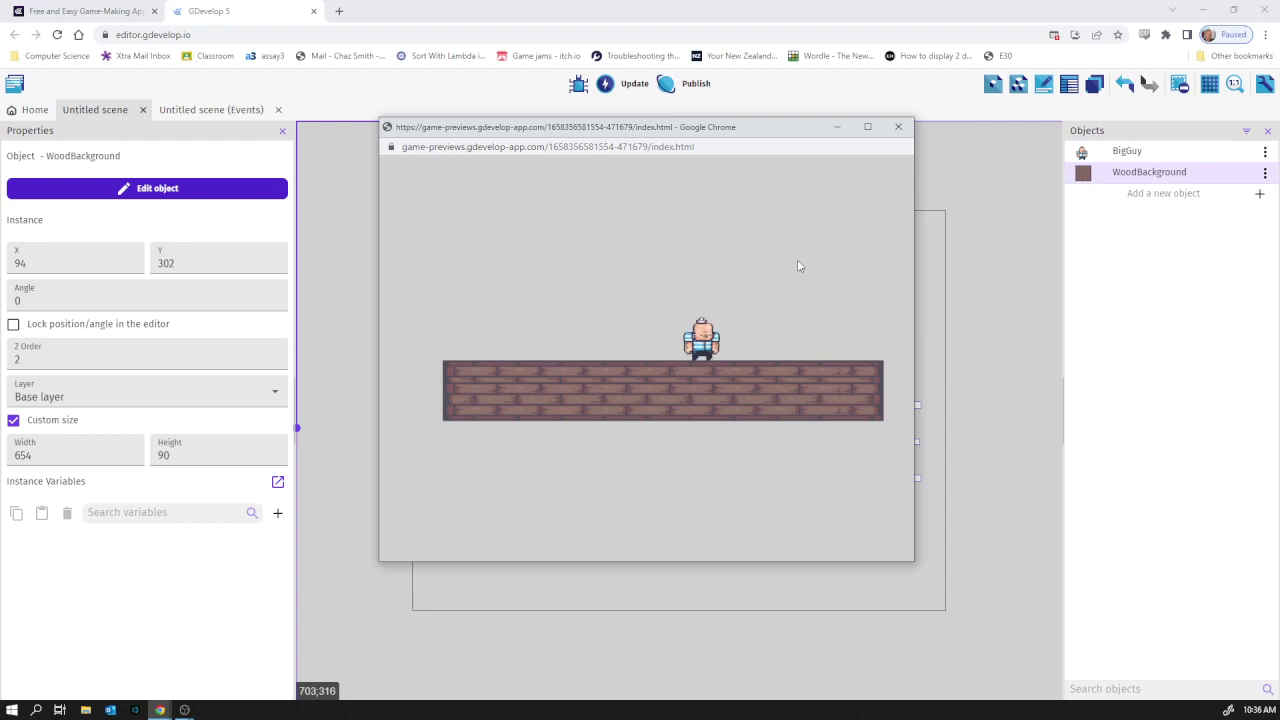
# Step: Keep steering BigGuy left and right with repeated jumps on the wood platform
pyautogui.press('Left')
pyautogui.press('Right')
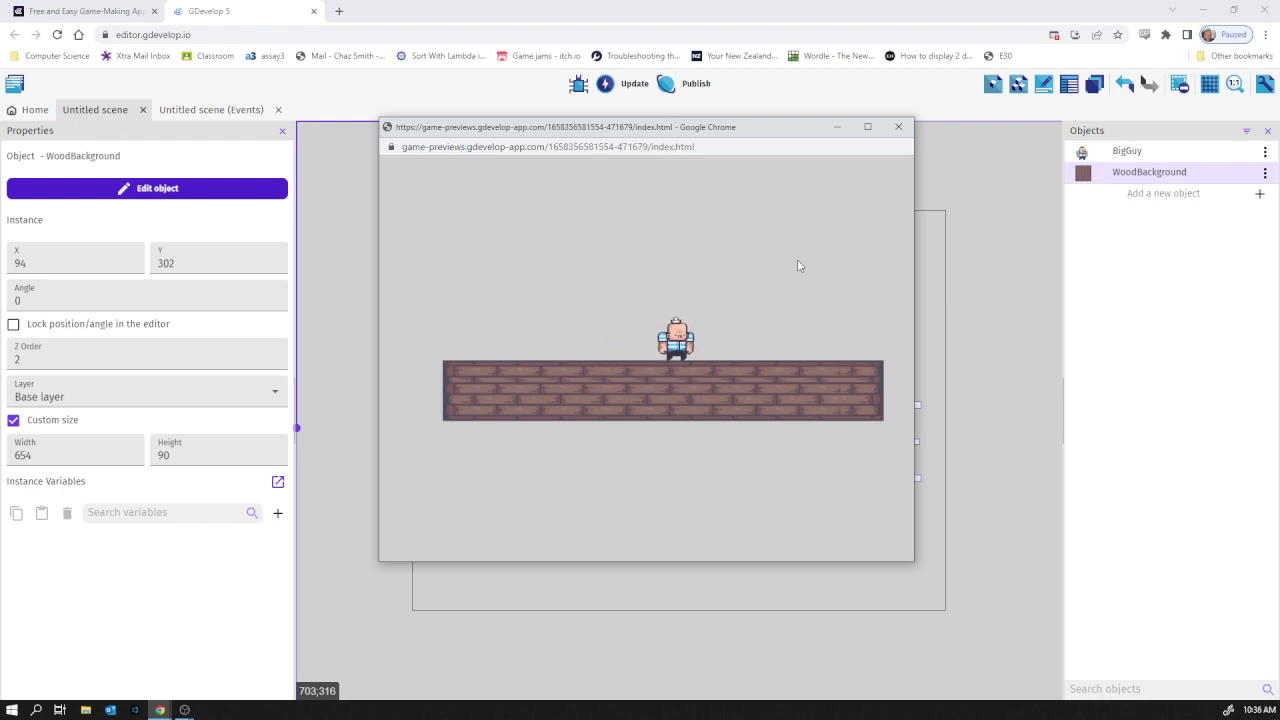
pyautogui.press('Left')
pyautogui.press('space')
pyautogui.press('Right')
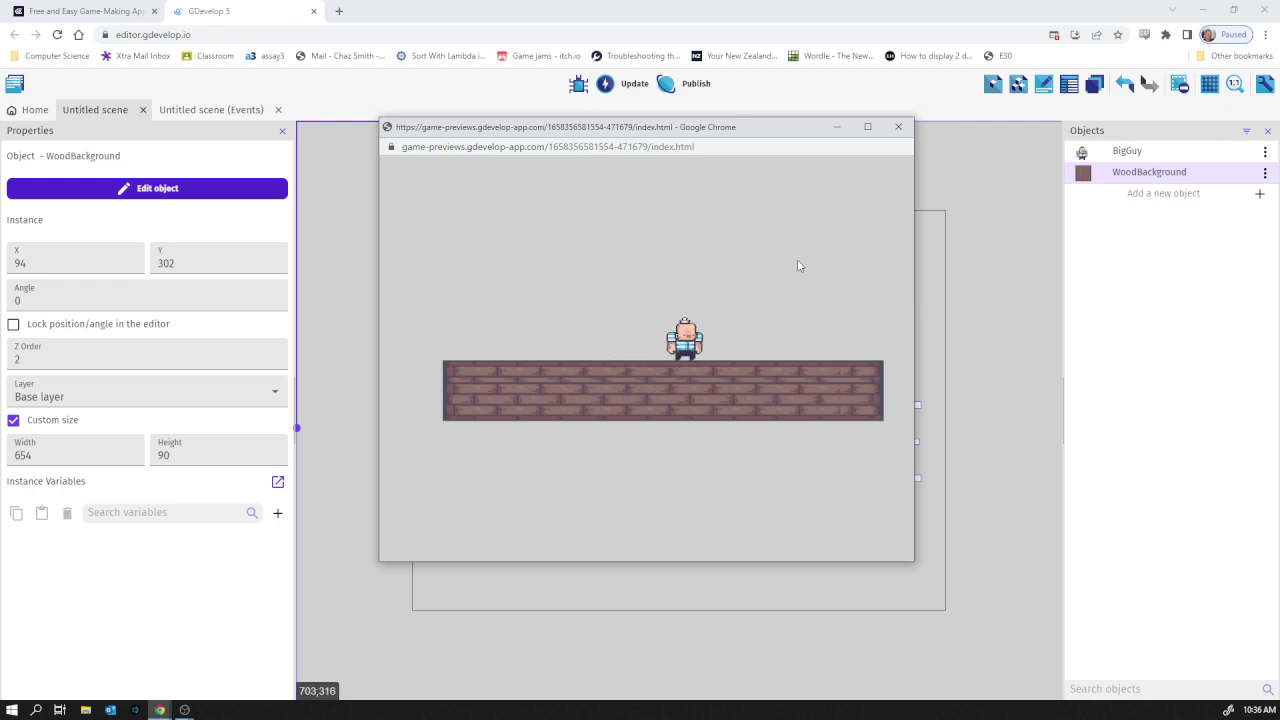
pyautogui.press('space')
pyautogui.press('Left')
pyautogui.press('Right')
pyautogui.press('space')
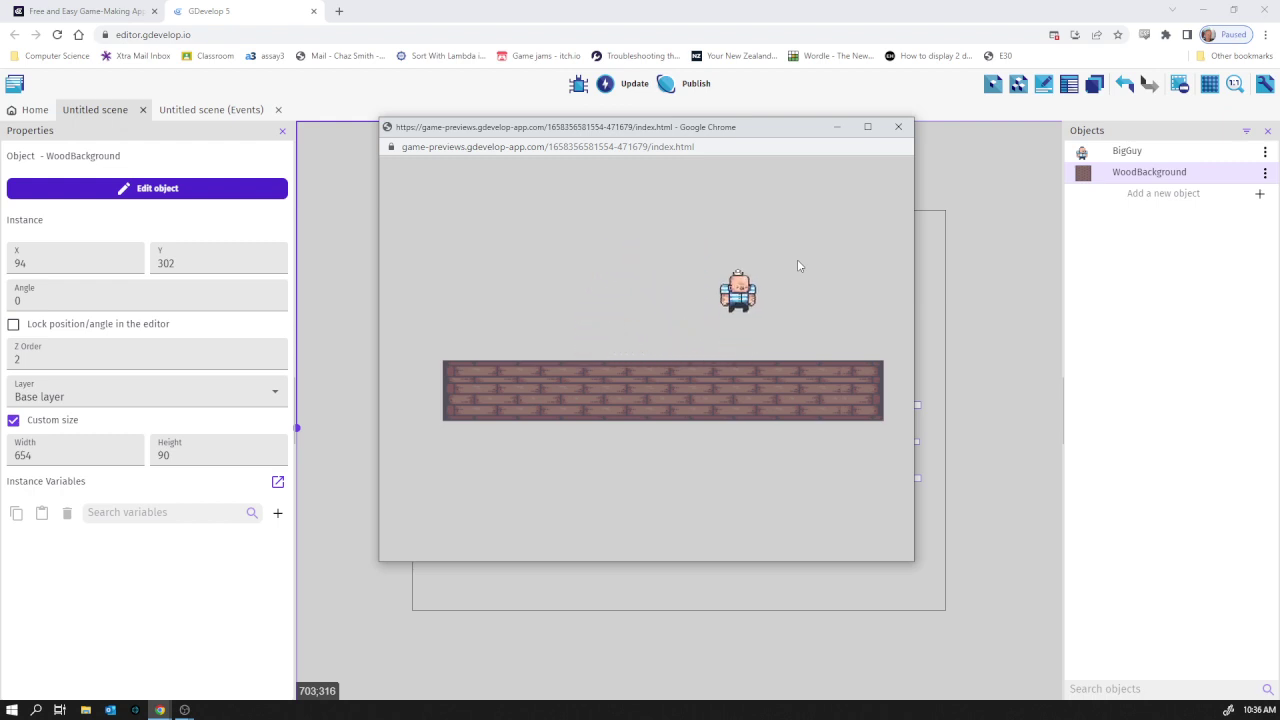